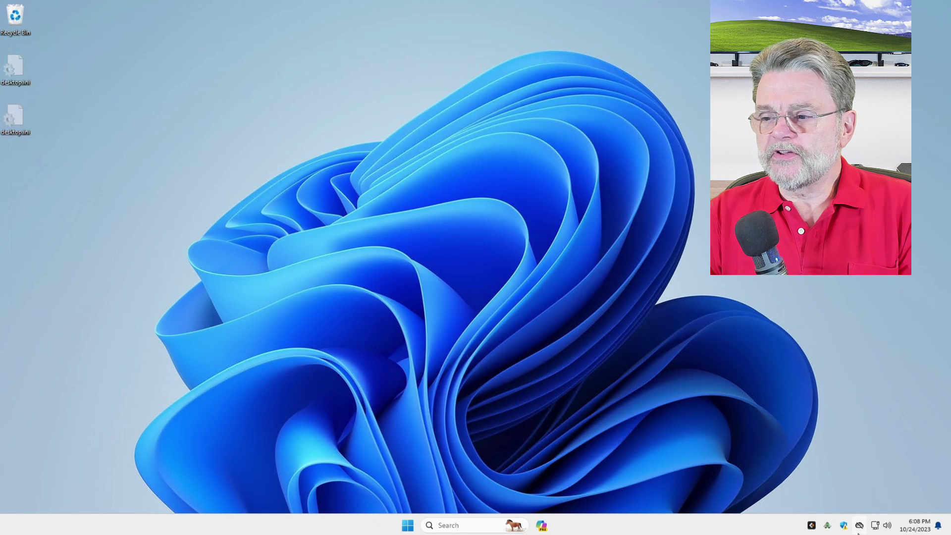
Step: Bring up the OneDrive flyout from the system tray, showing 'Not signed in'
mouse_move(860, 529)
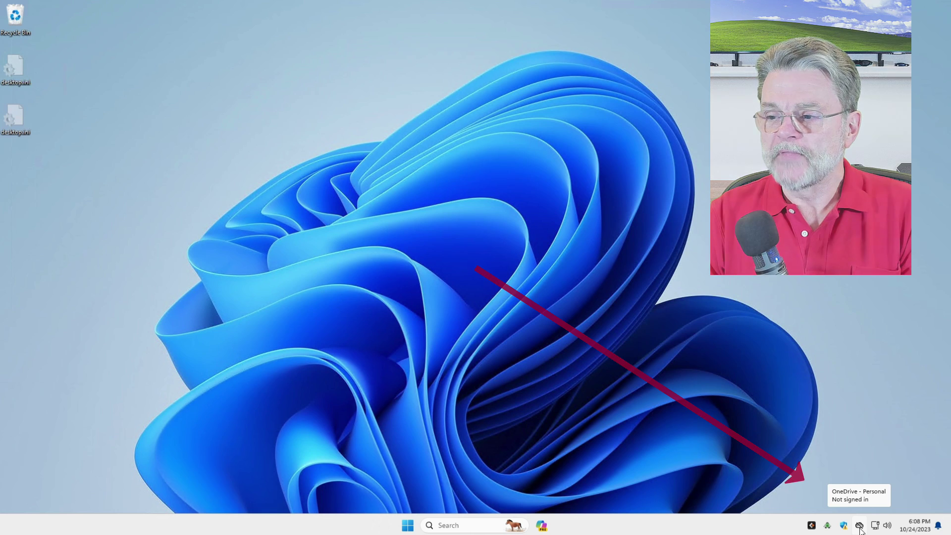
click(860, 529)
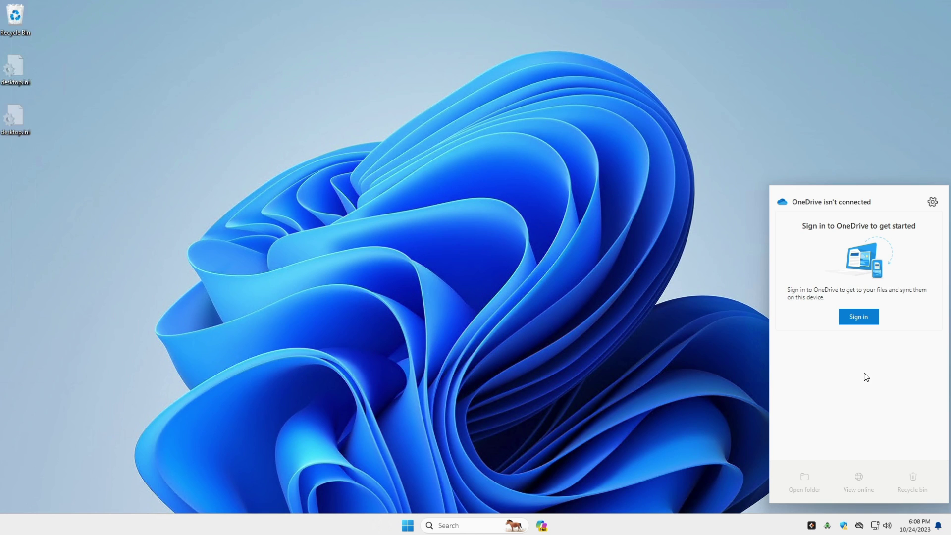
Step: Sign in to OneDrive using the prefilled account
click(862, 318)
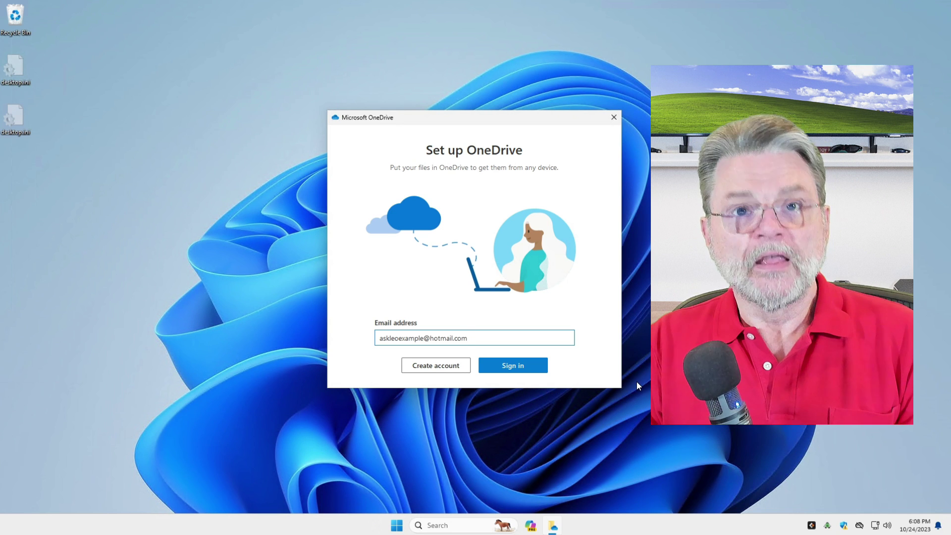
click(520, 368)
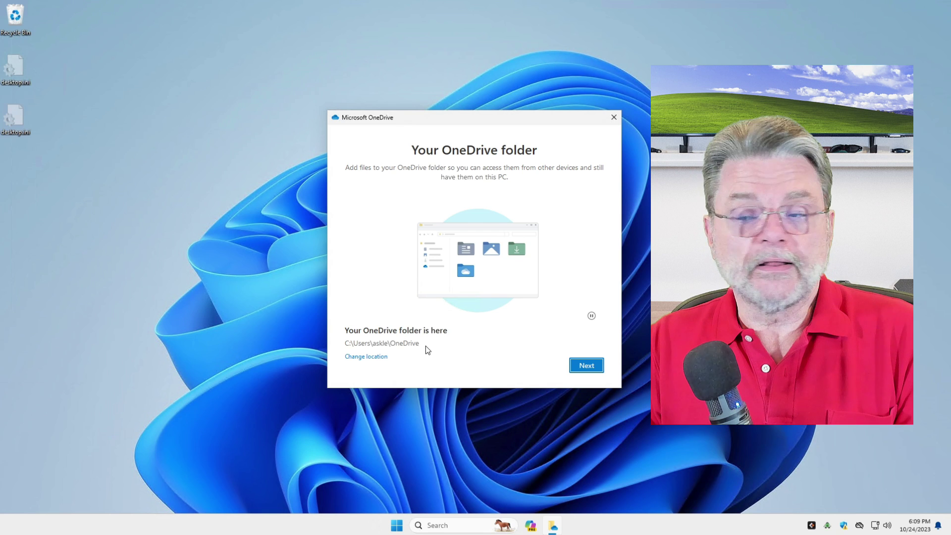
Step: Keep the default OneDrive folder location and switch off Documents, Pictures and Desktop backup
click(587, 366)
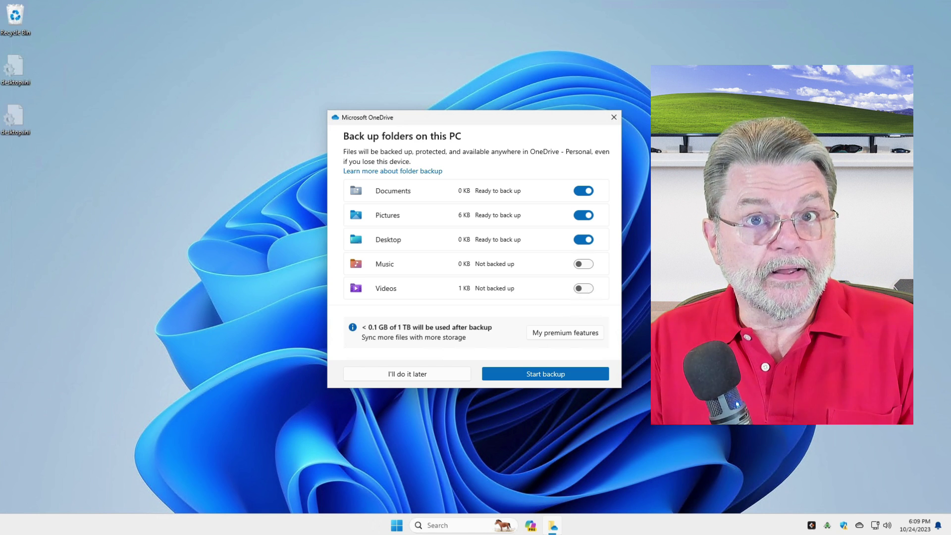
click(583, 193)
click(581, 216)
click(580, 240)
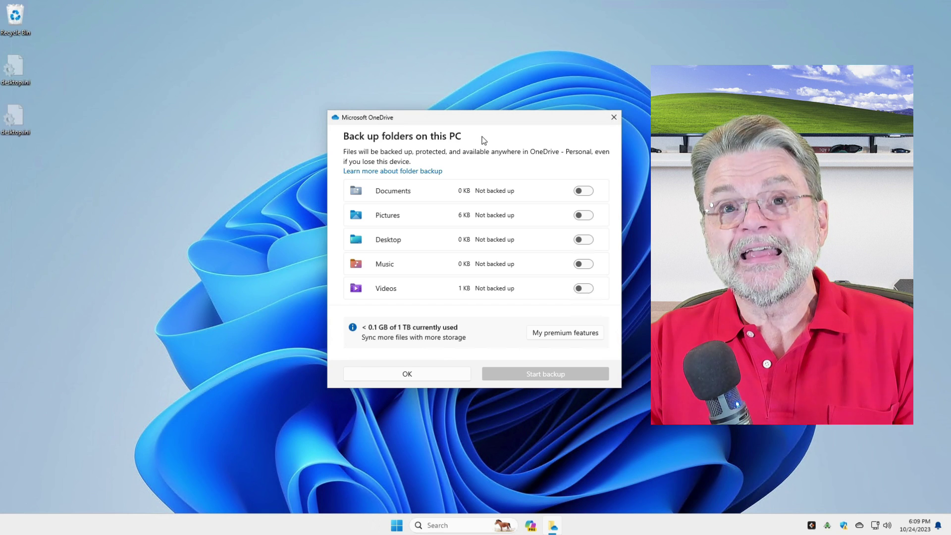
click(425, 373)
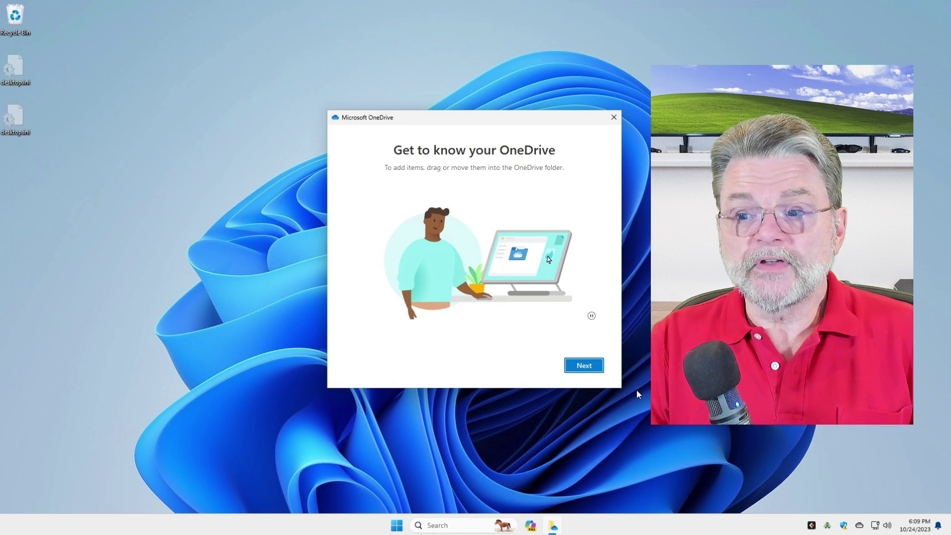
Step: Go through the OneDrive tour pages, skip the mobile app, and open the OneDrive folder
click(585, 366)
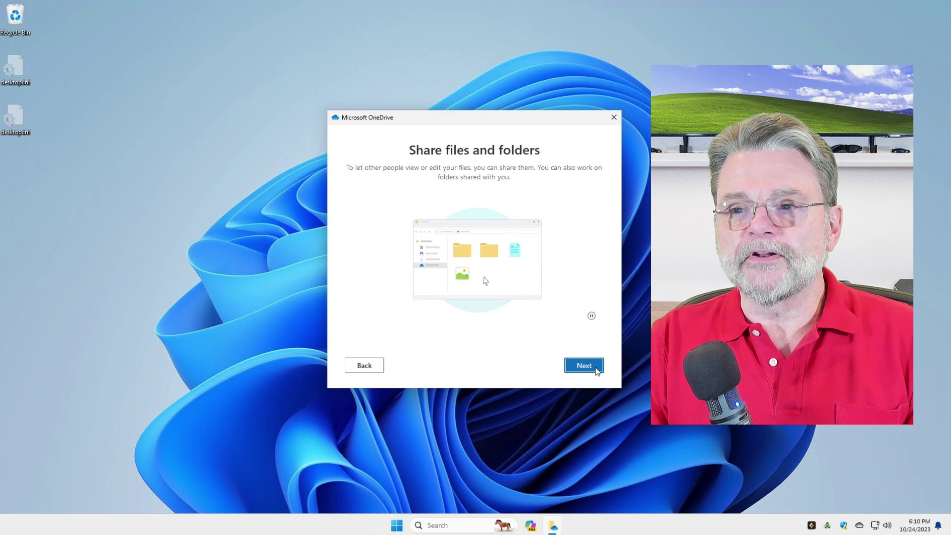
click(597, 372)
click(599, 370)
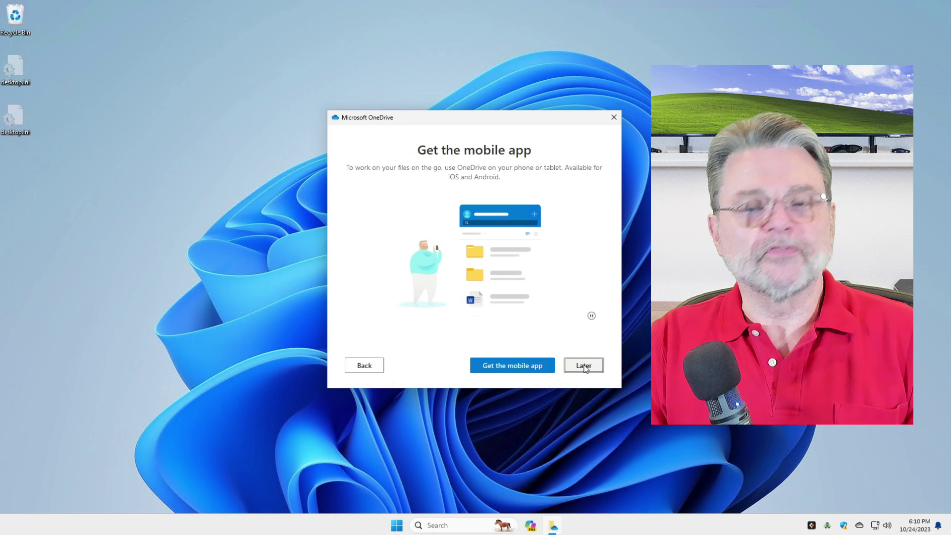
click(584, 366)
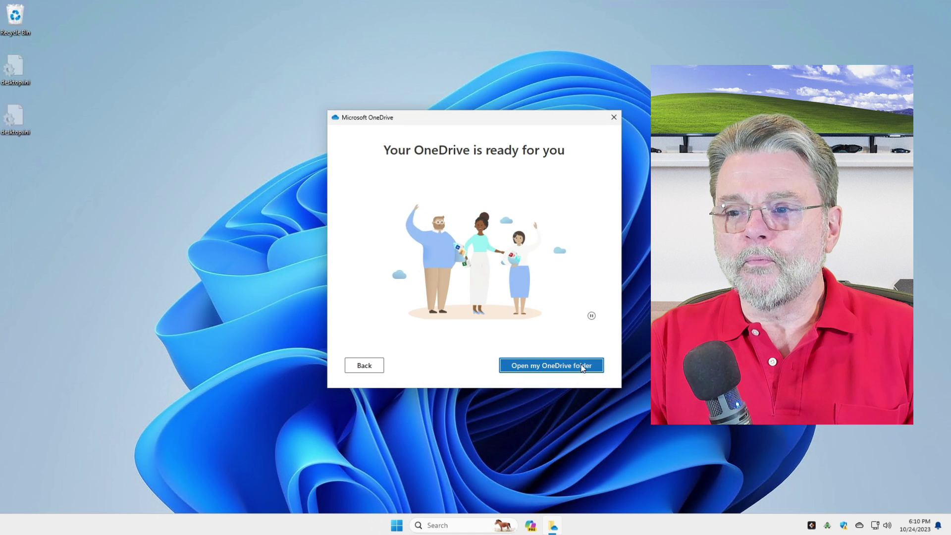
click(584, 366)
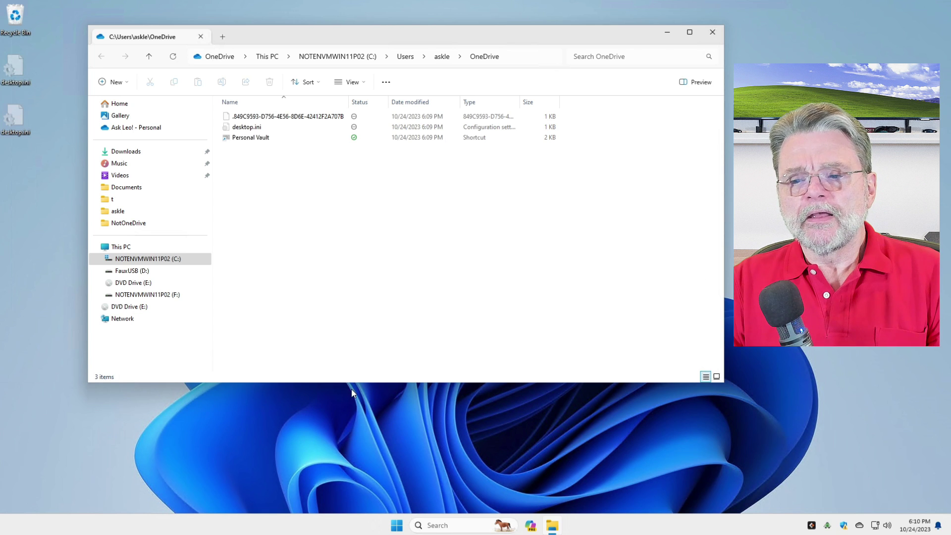
Step: Launch Edge with OneDrive web snapped right and File Explorer snapped left
click(396, 526)
click(355, 238)
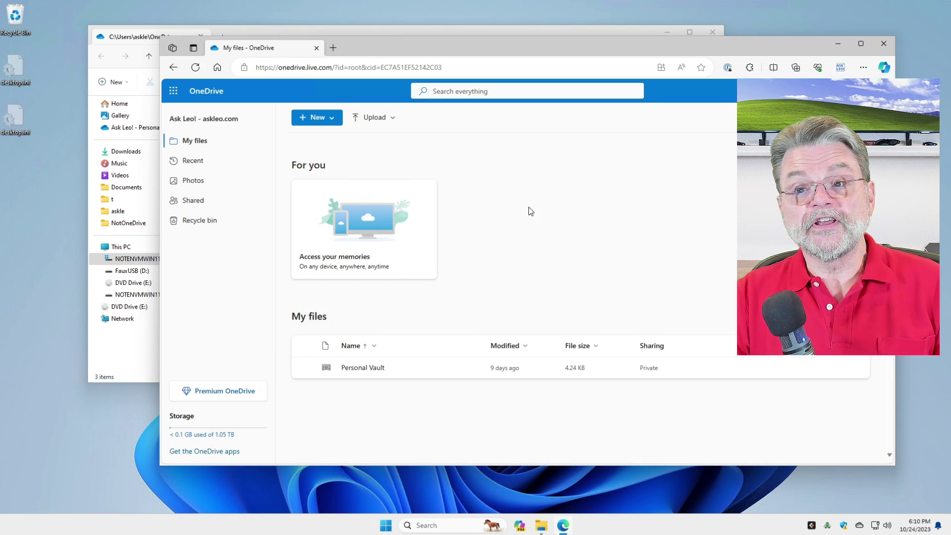
drag(526, 49, 573, 40)
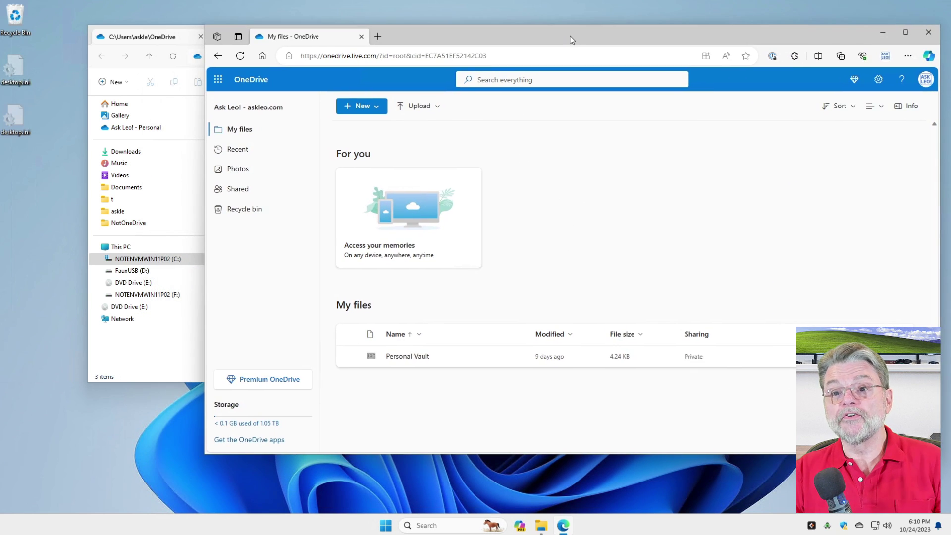
key(super+Right)
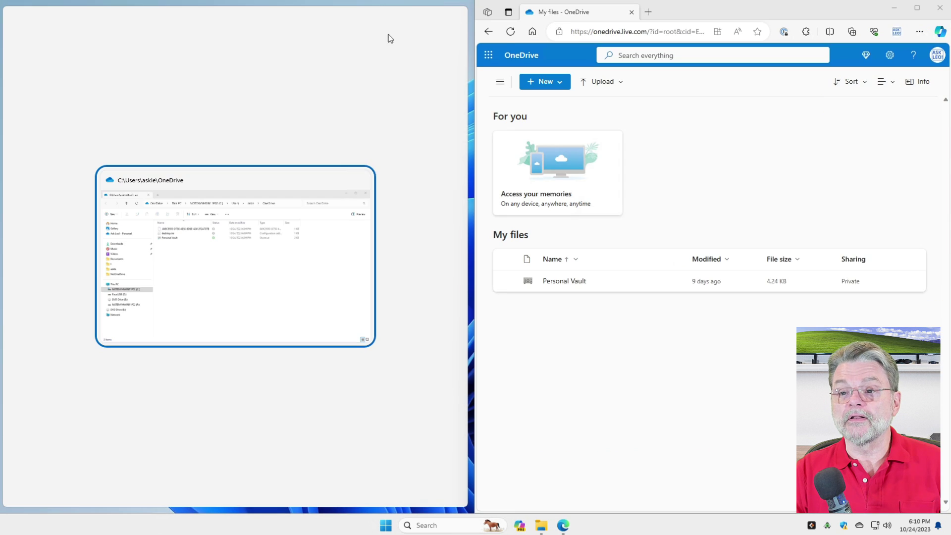
click(279, 244)
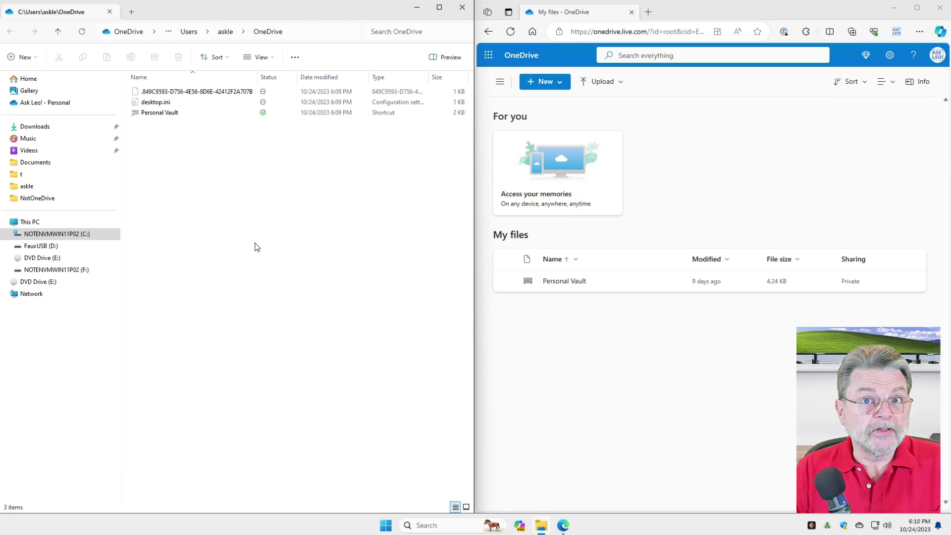
Step: Create an empty text file named Example.txt in the local OneDrive folder
right_click(180, 159)
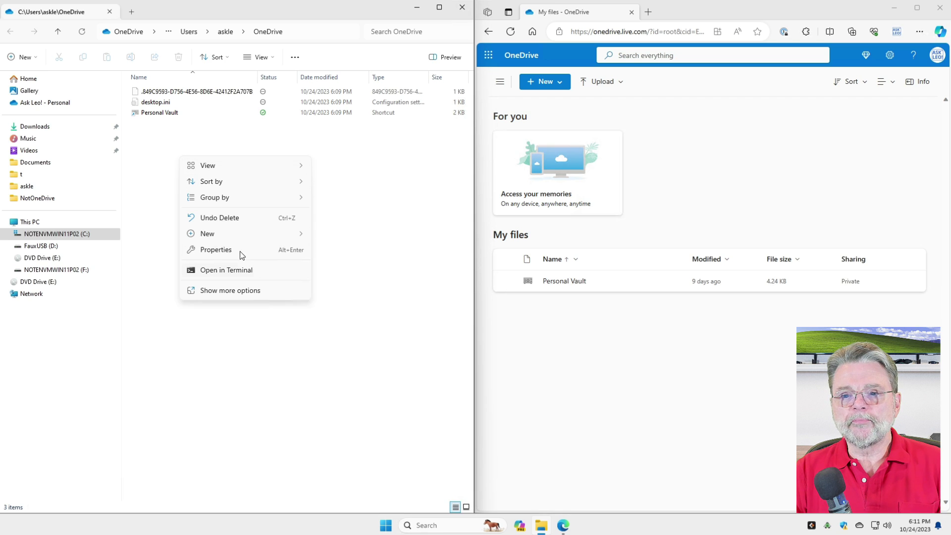
mouse_move(230, 234)
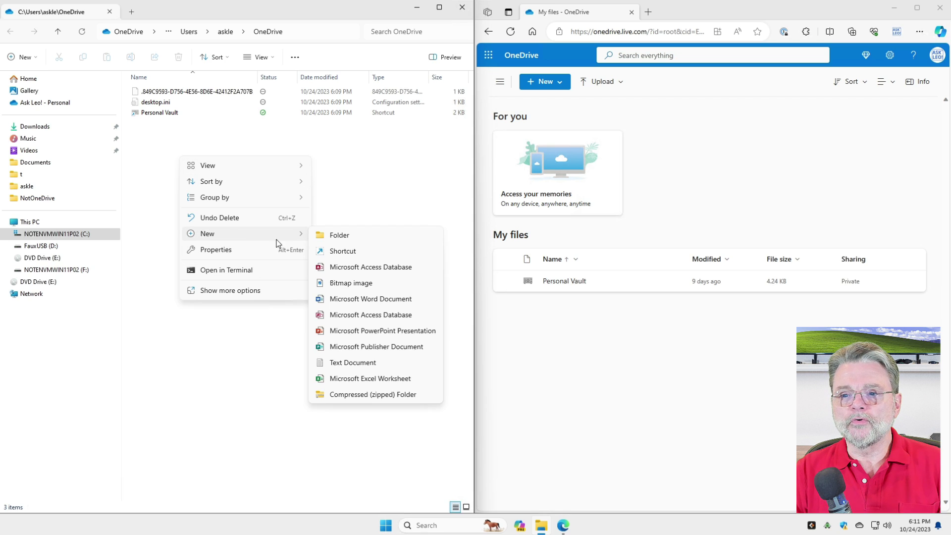
click(359, 361)
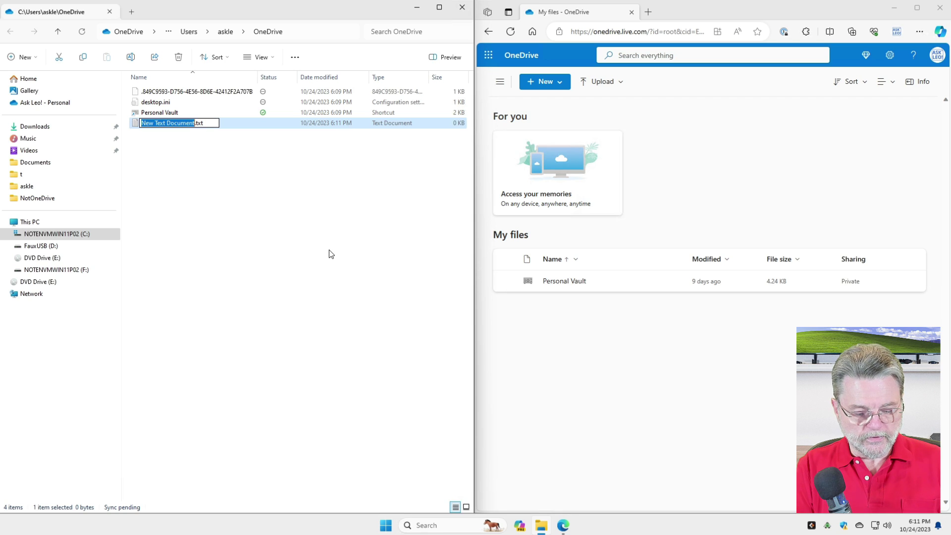
text(xxample)
key(Return)
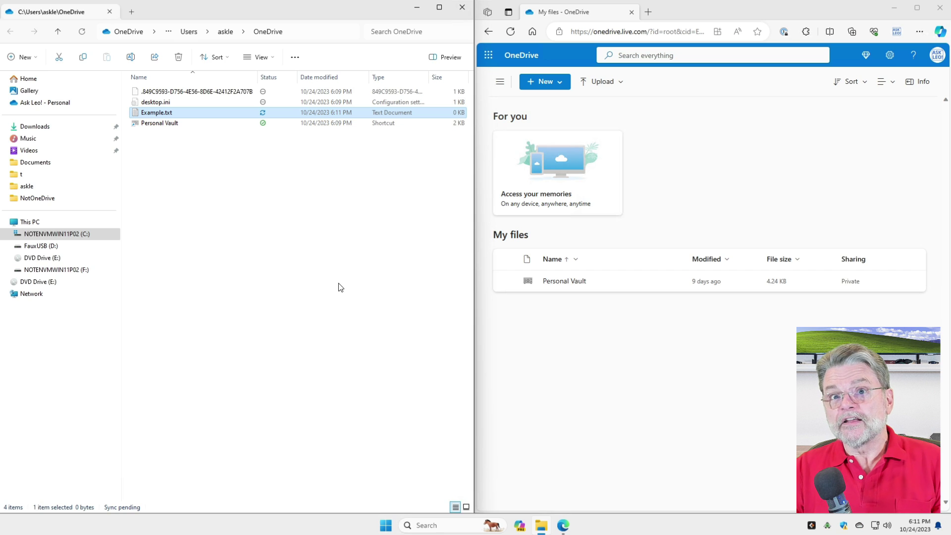
click(624, 363)
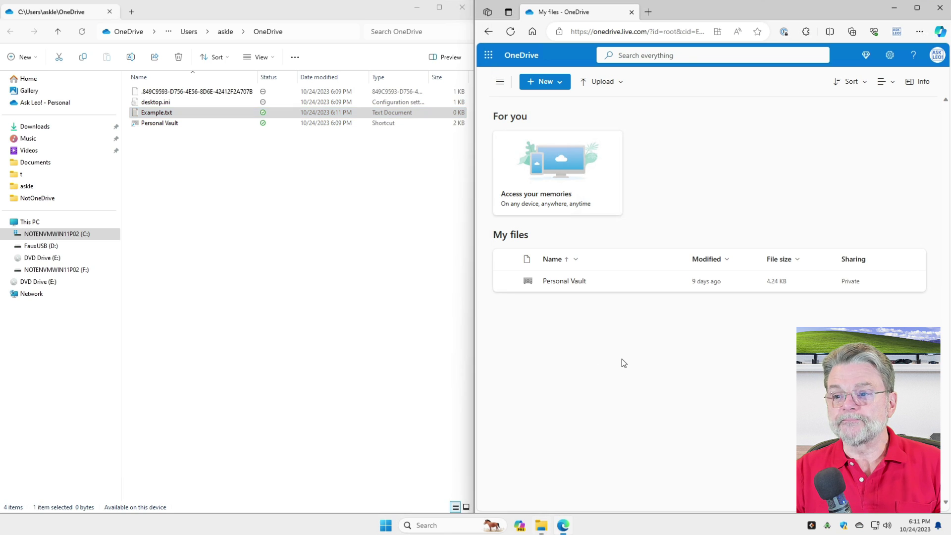
Step: Refresh OneDrive web to see Example.txt, then create OtherExample.txt and type 'text' in it
click(510, 33)
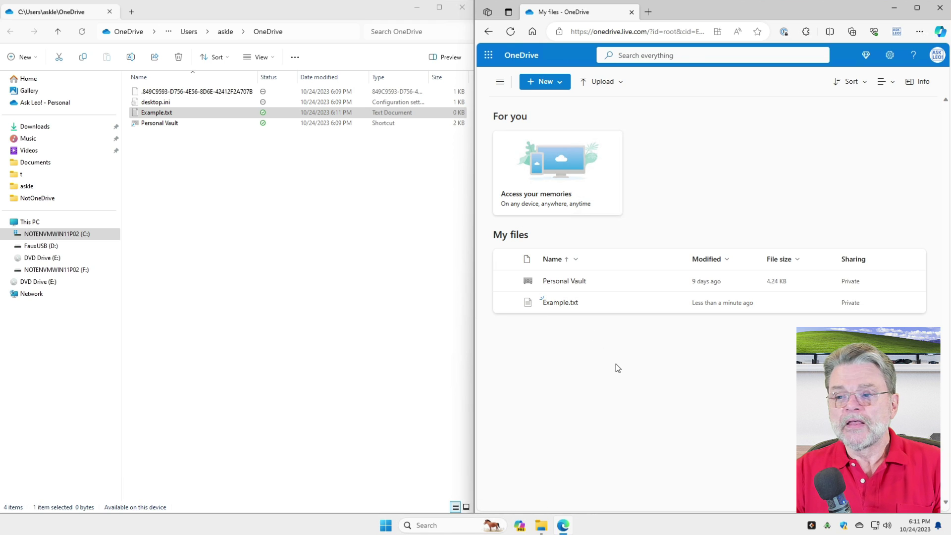
click(562, 84)
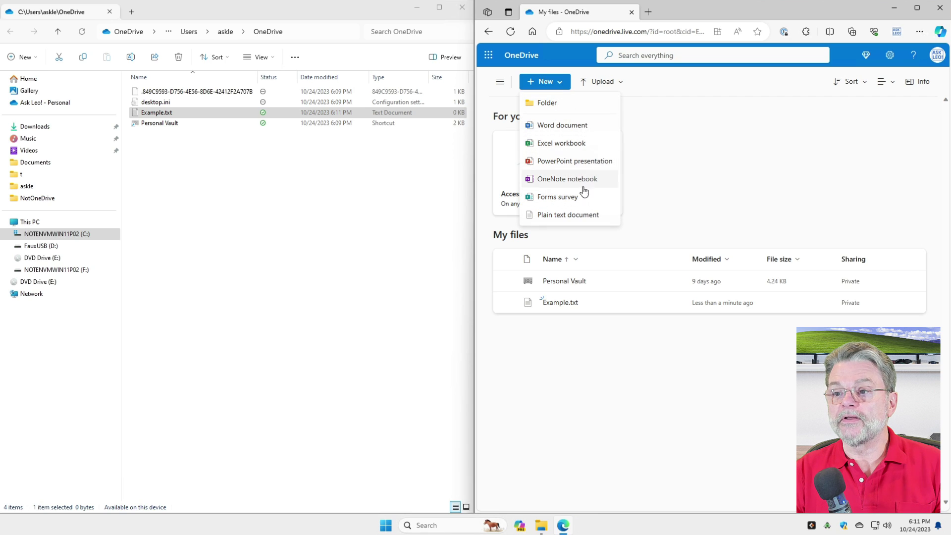
click(572, 216)
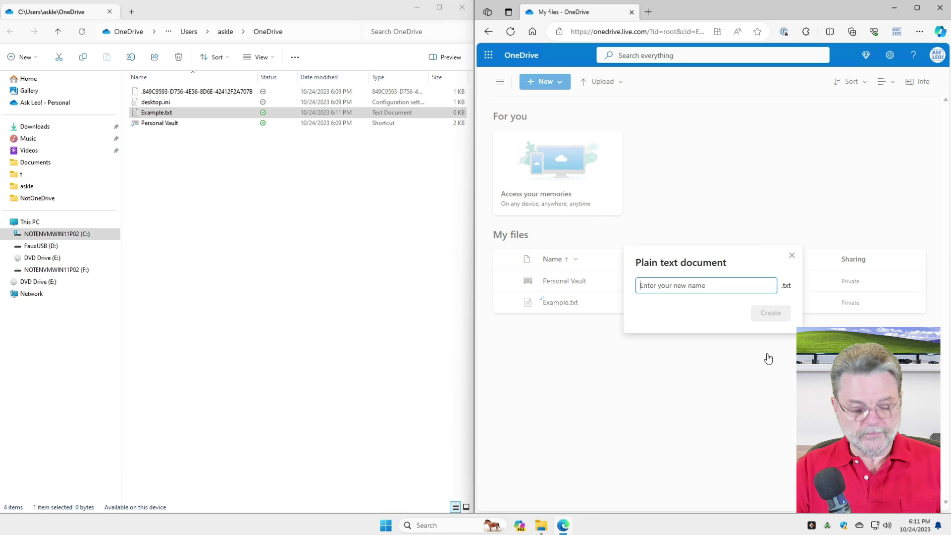
text(OtherExample)
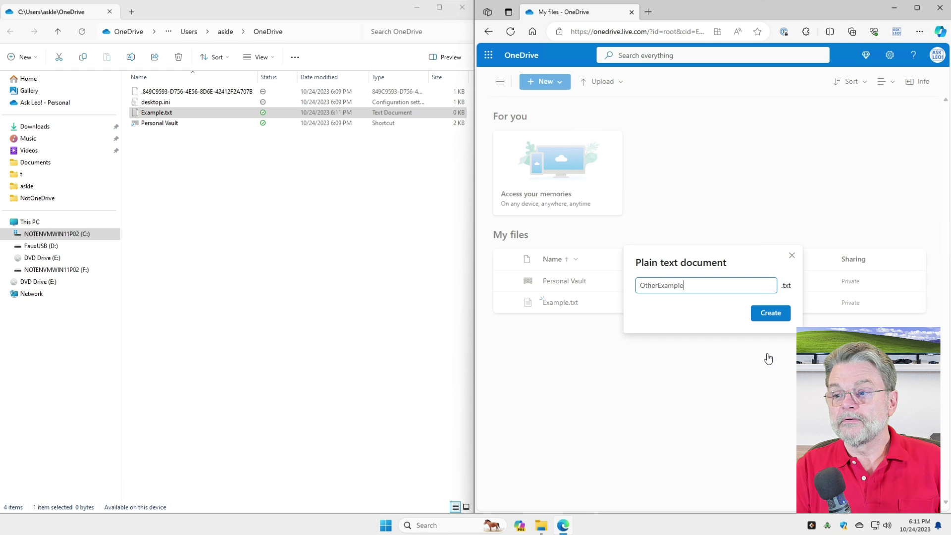
key(Return)
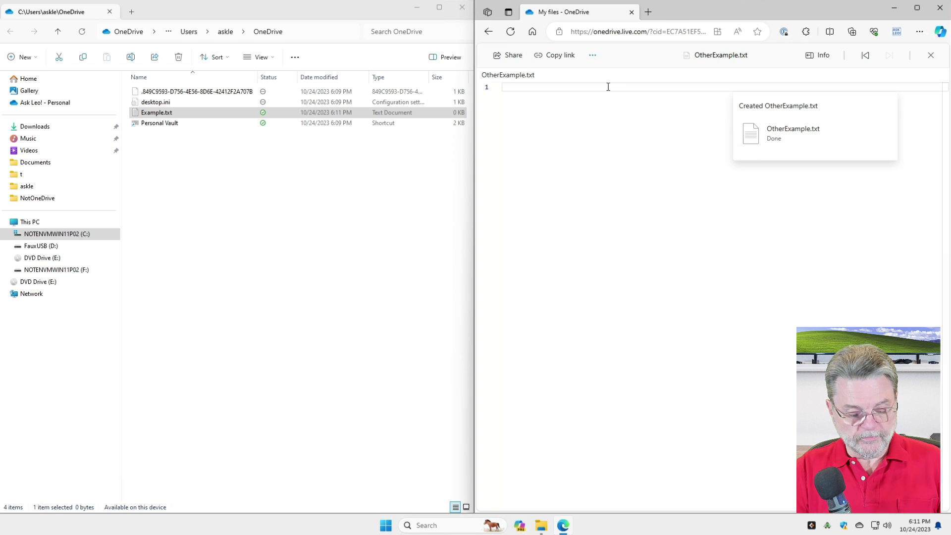
text(text)
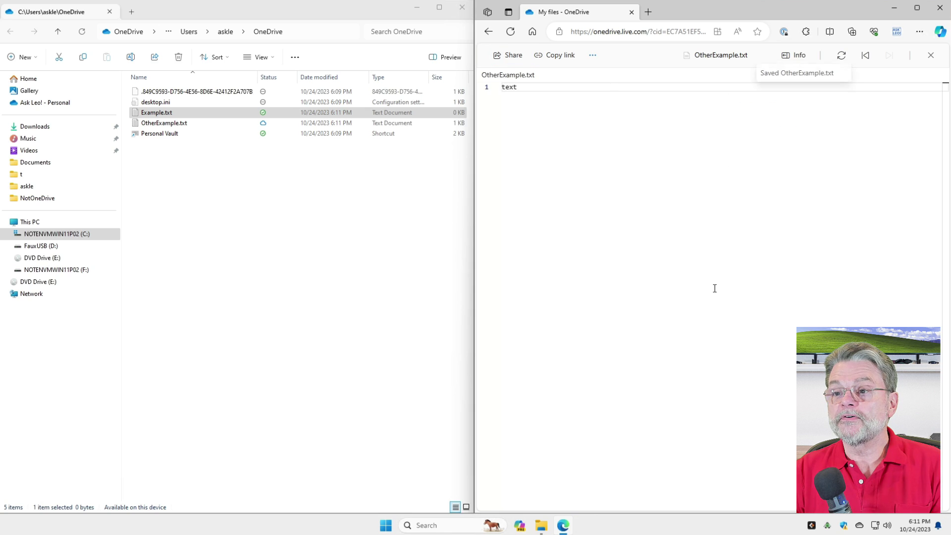
Step: Close the OtherExample.txt editor to return to My files
click(931, 56)
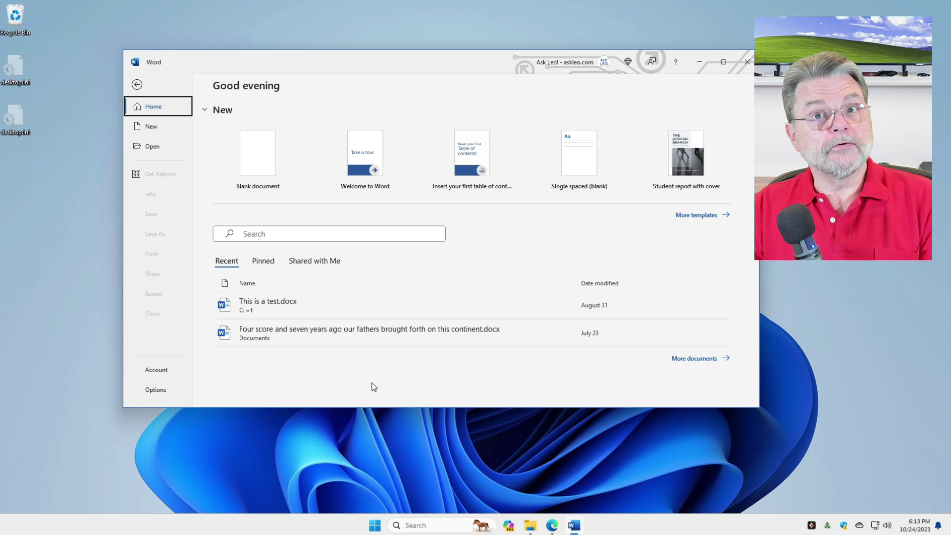
Step: In Word Options' Save settings, browse for a new default local file location in OneDrive
click(159, 391)
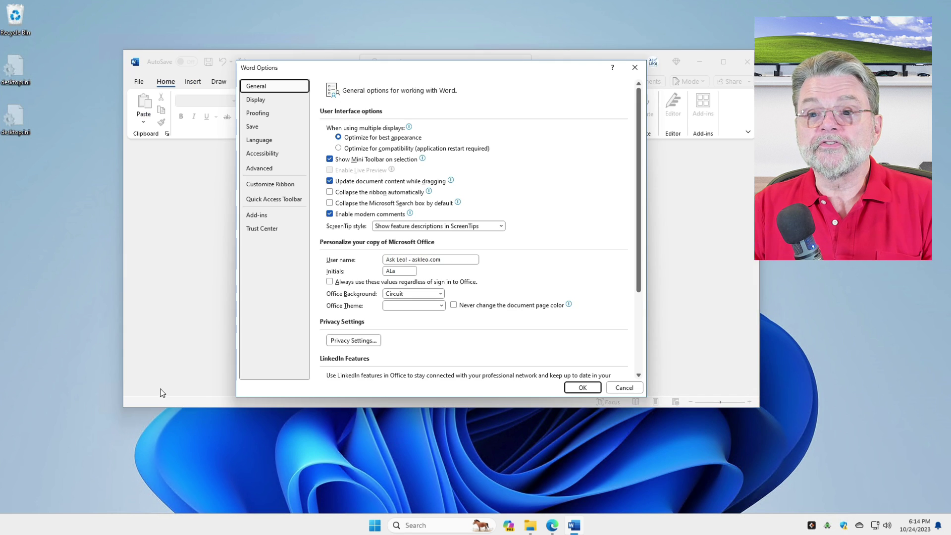
click(258, 128)
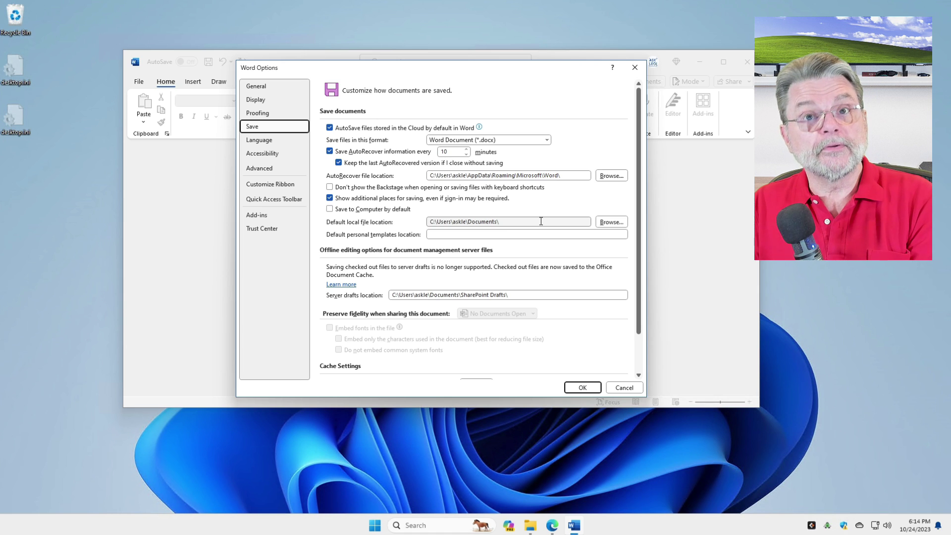
click(612, 222)
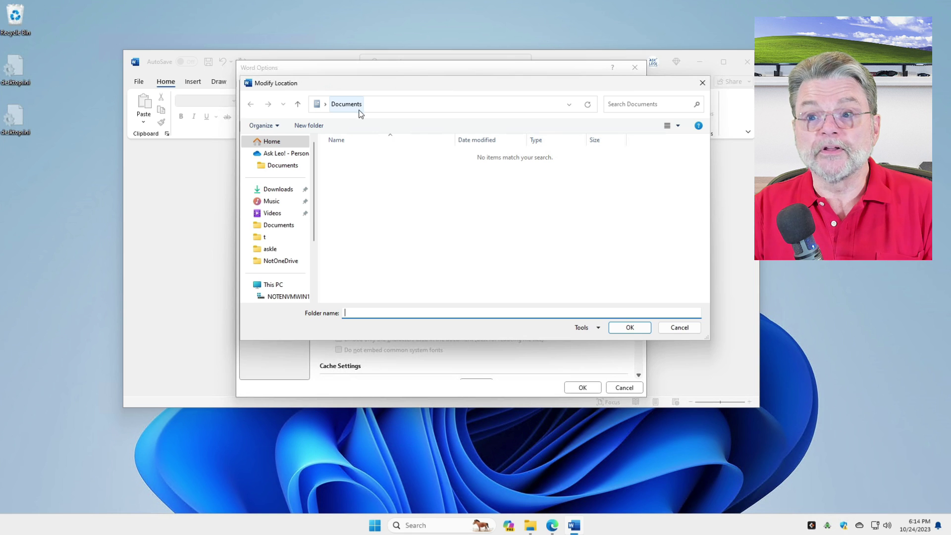
click(400, 103)
click(404, 104)
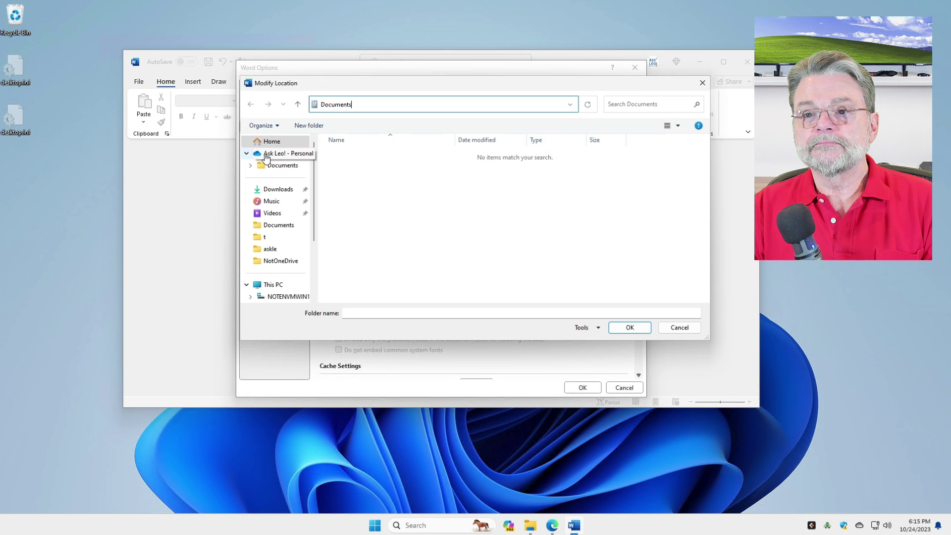
click(267, 157)
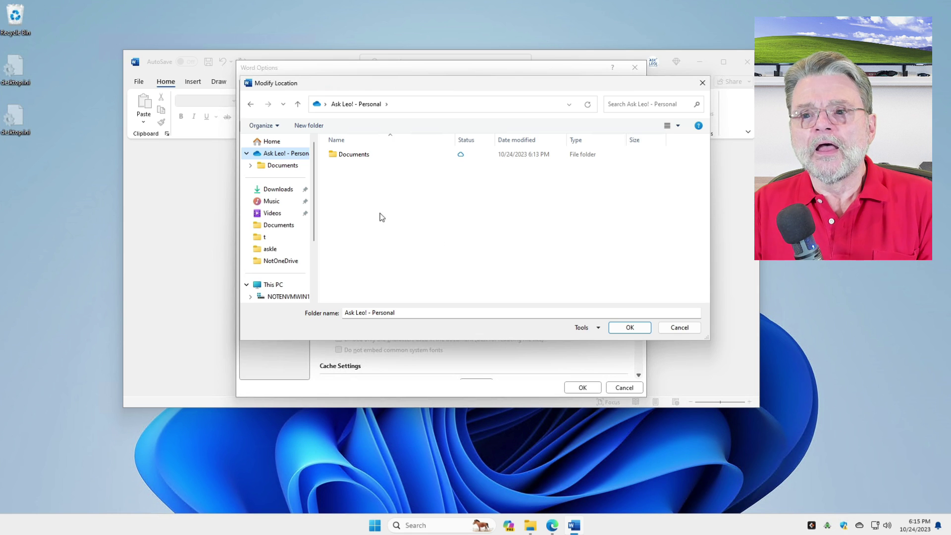
Step: Create a MyWordDocuments folder there and accept it as the default local file location
right_click(345, 178)
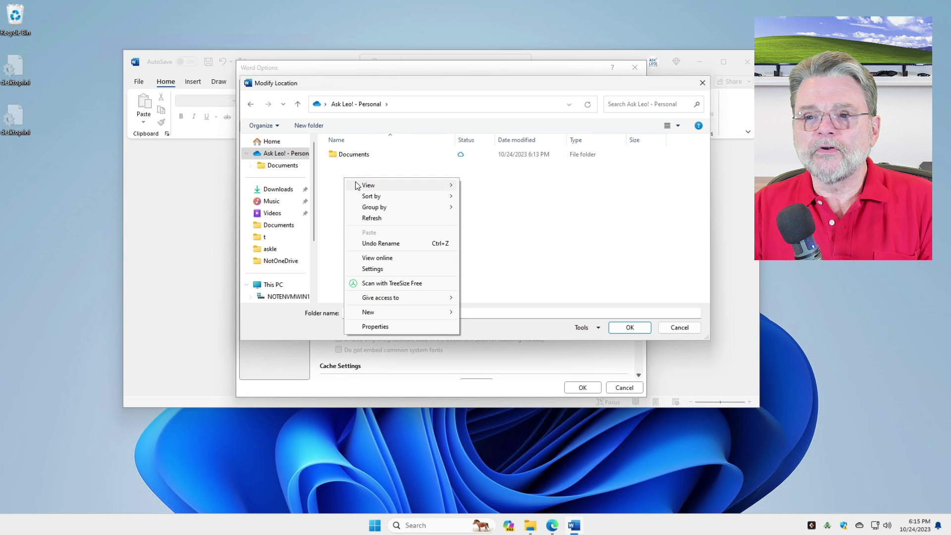
mouse_move(425, 312)
click(477, 312)
text(MyWordDocument)
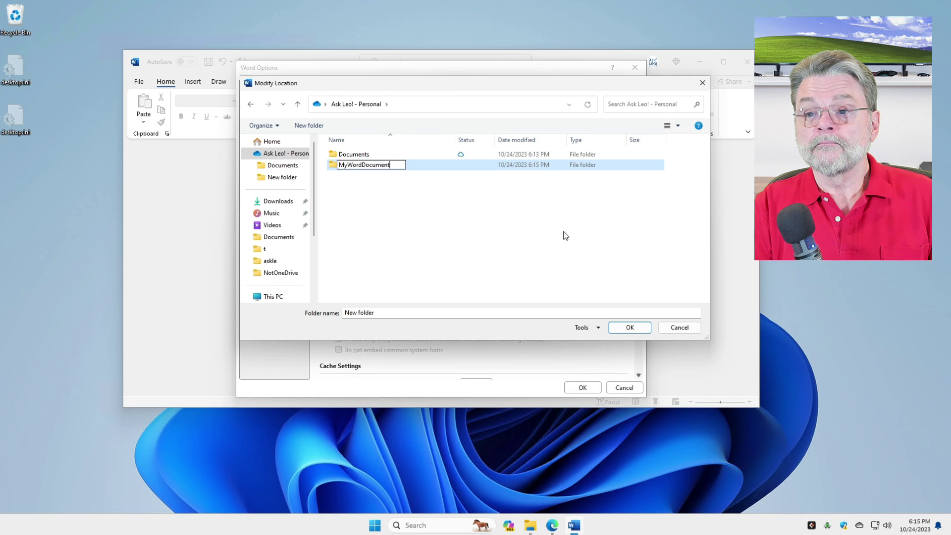
text(s)
key(Return)
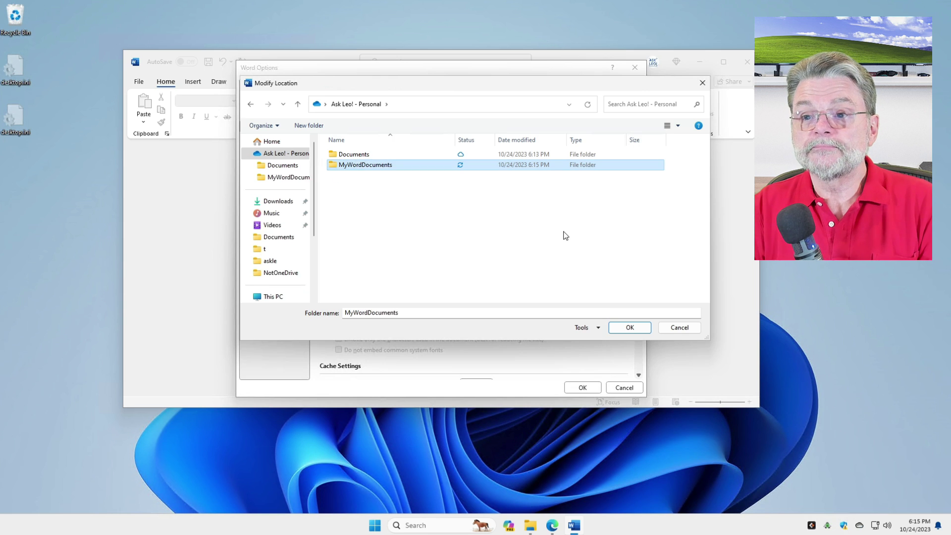
double_click(335, 164)
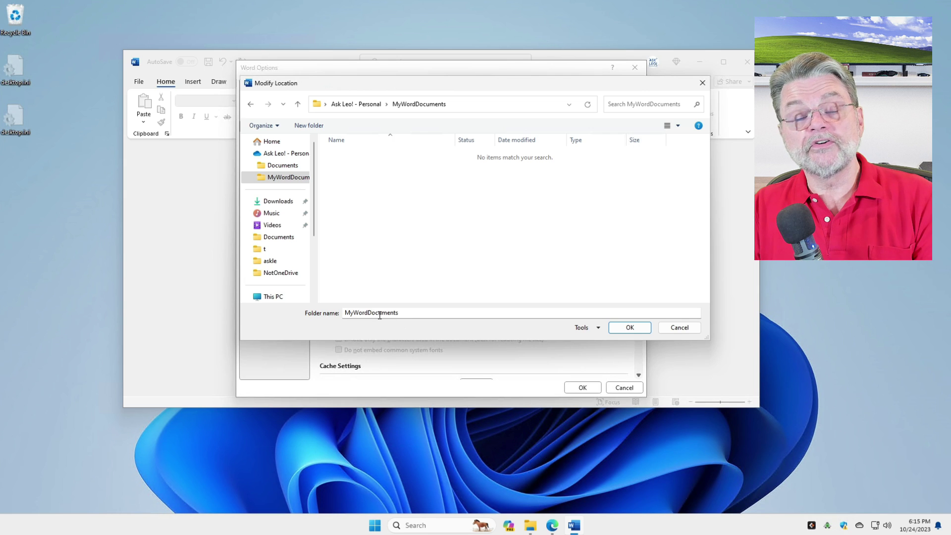
click(628, 328)
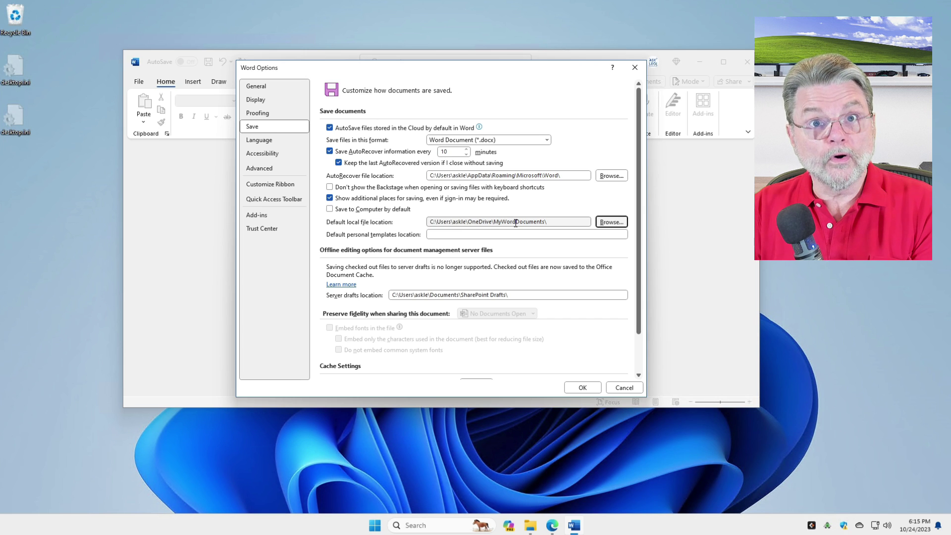
Step: Confirm Word Options and type 'test information' into a new blank document
click(581, 387)
click(139, 81)
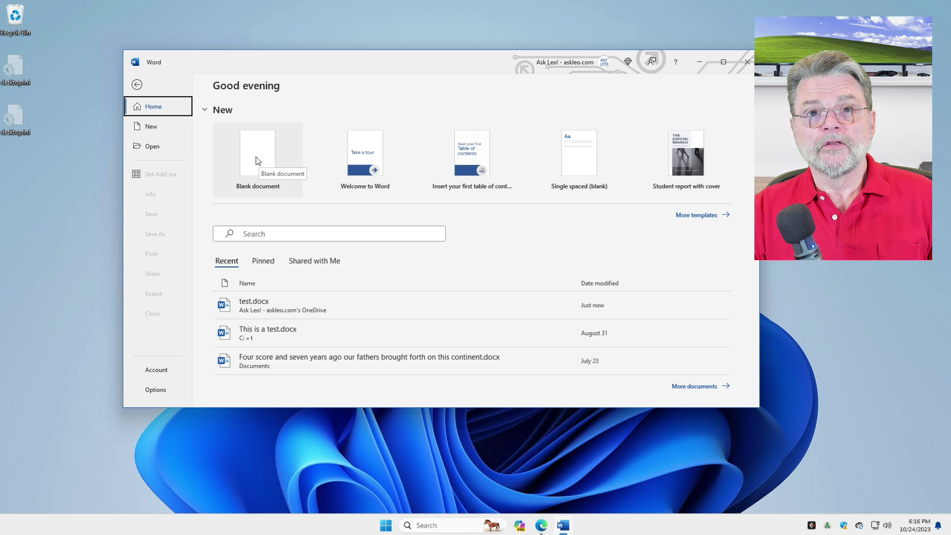
click(257, 161)
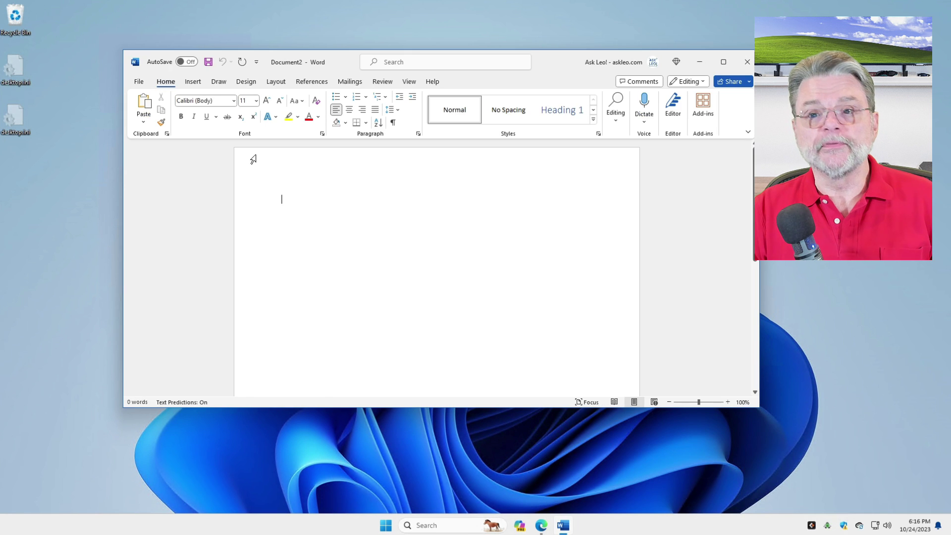
text(t)
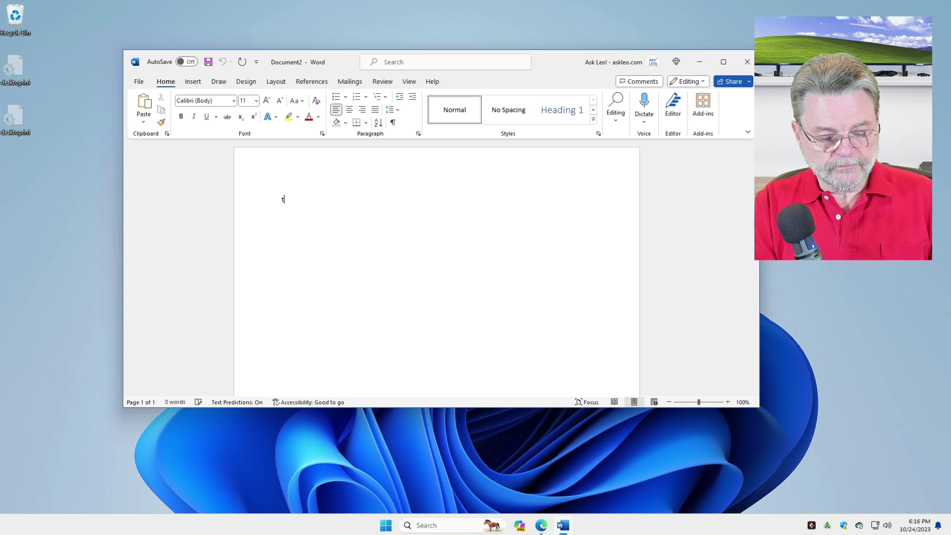
text(est information)
key(Return)
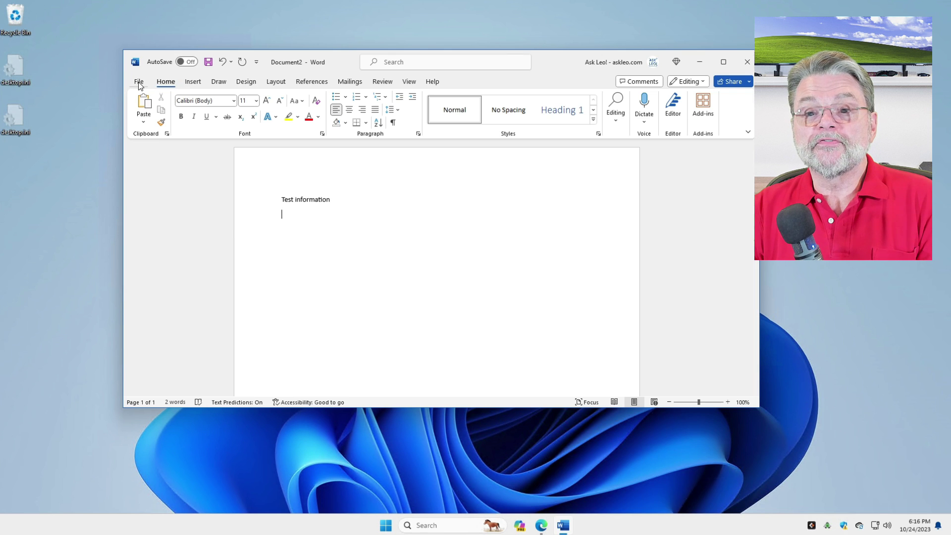
Step: Save the document as test-example in OneDrive's MyWordDocuments folder and close Word
click(139, 81)
click(156, 234)
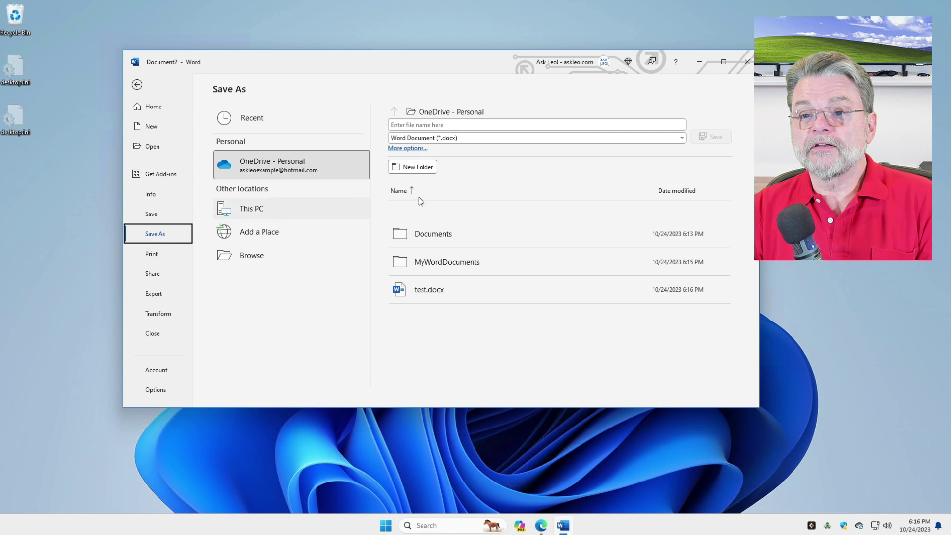
click(495, 264)
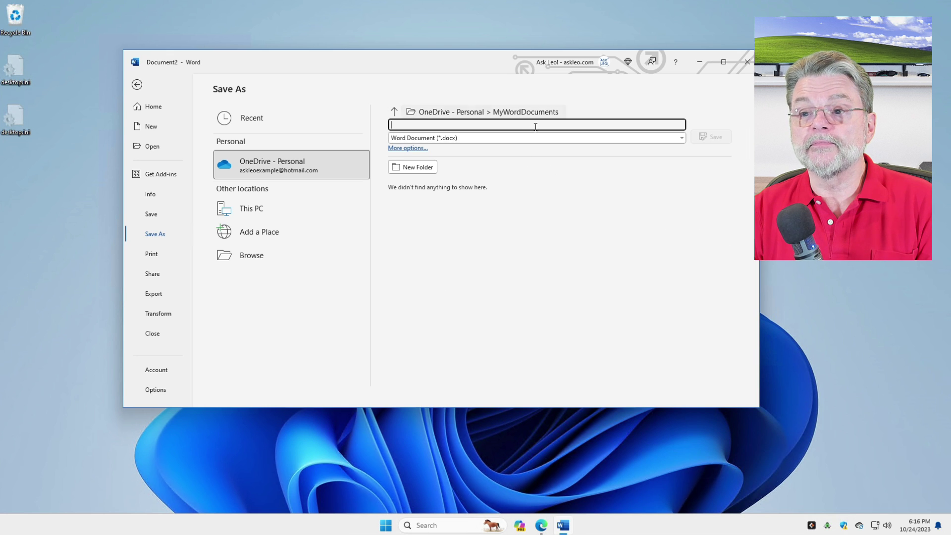
text(te)
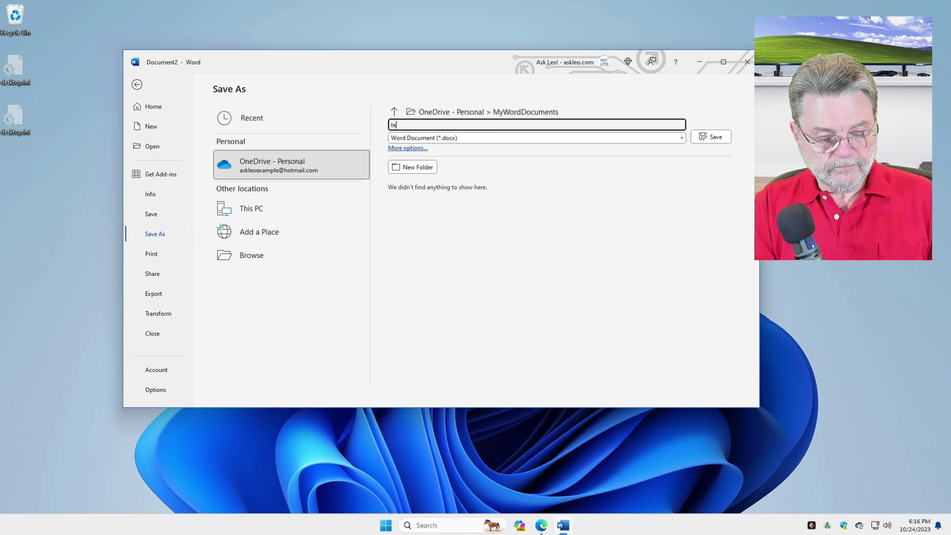
text(st-example)
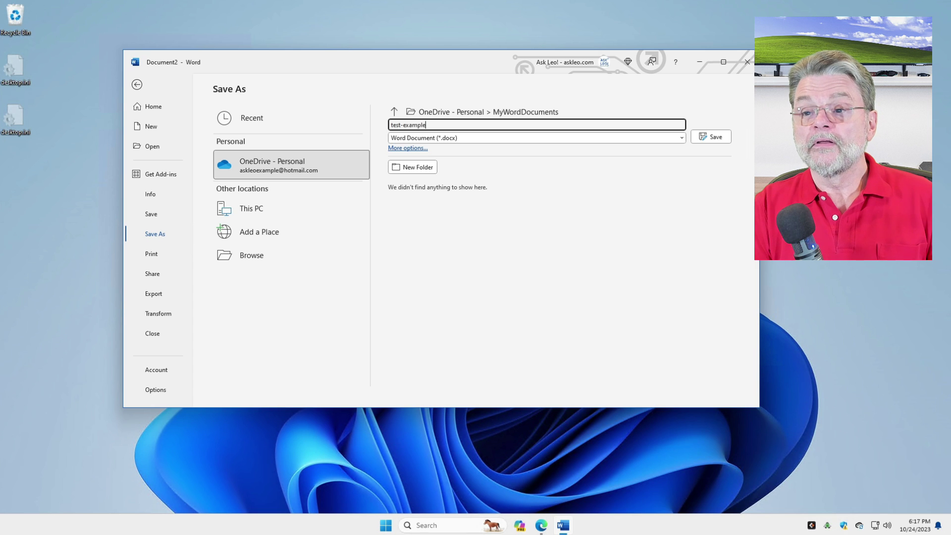
key(Return)
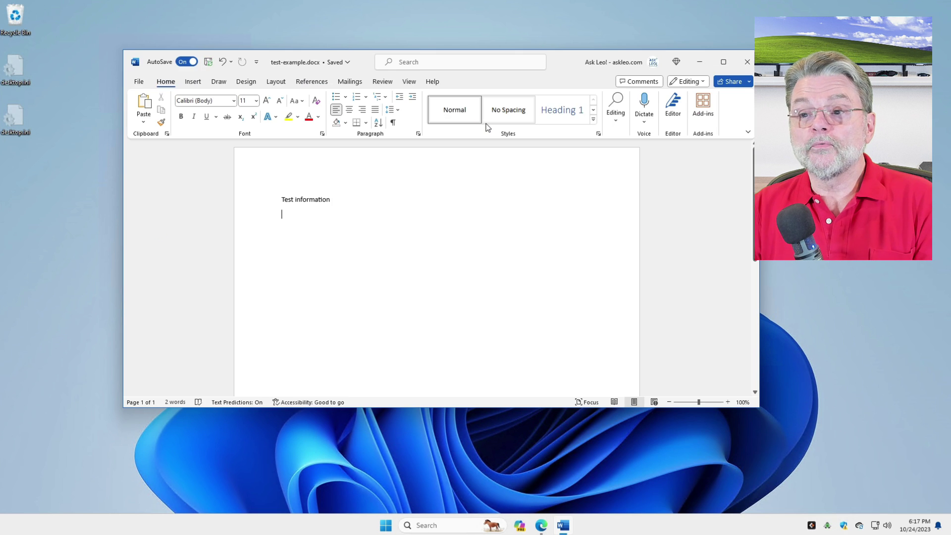
click(747, 62)
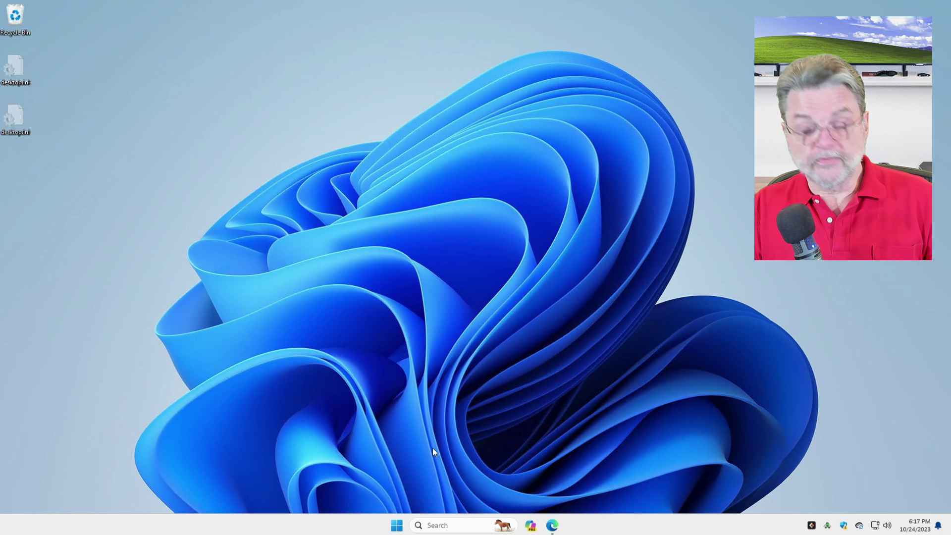
Step: Open test-example.docx from the OneDrive MyWordDocuments folder in File Explorer
key(super+e)
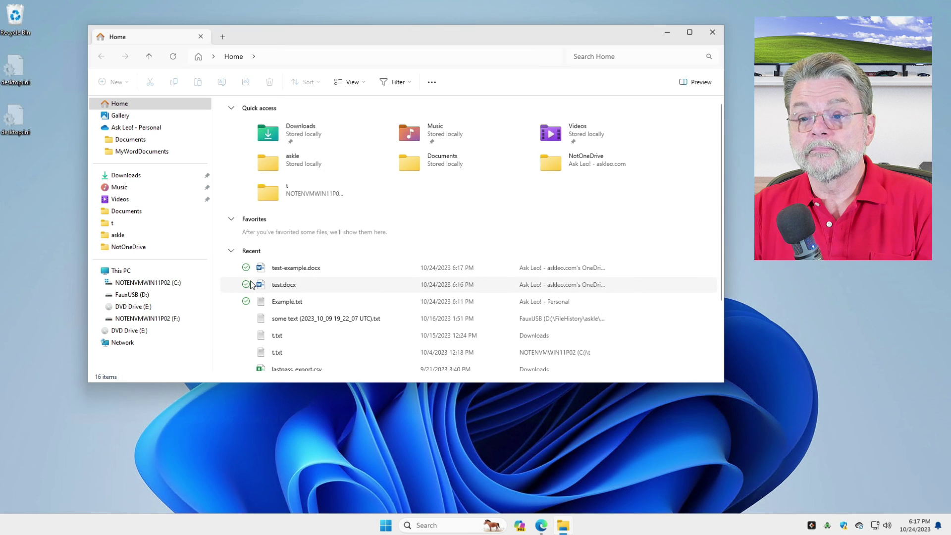
click(140, 153)
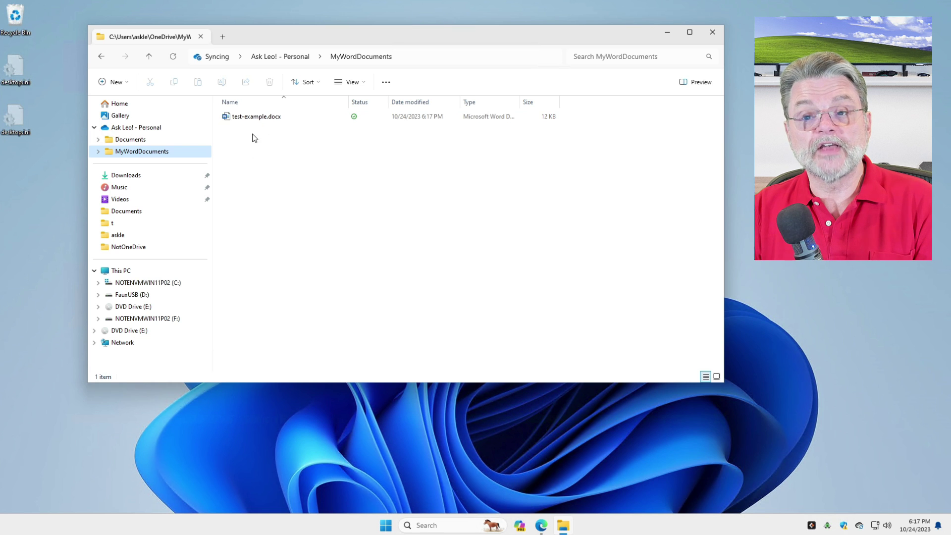
double_click(242, 119)
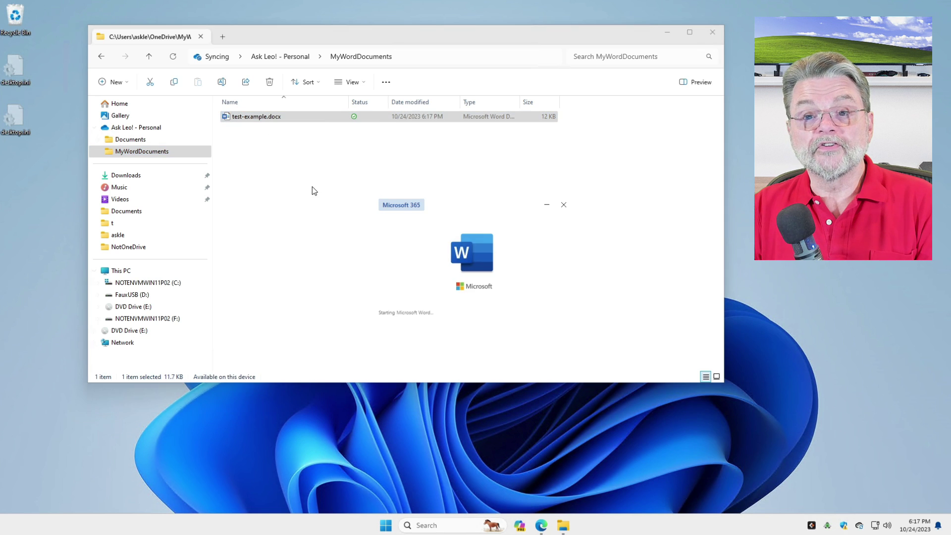
Step: Append ' updated' so the text reads 'Test information updated', then close Word
click(374, 207)
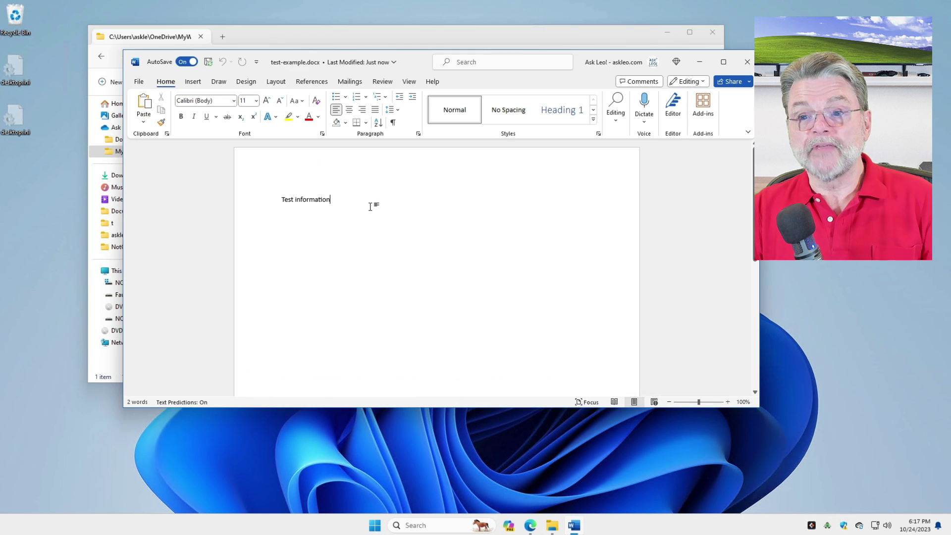
text(updated)
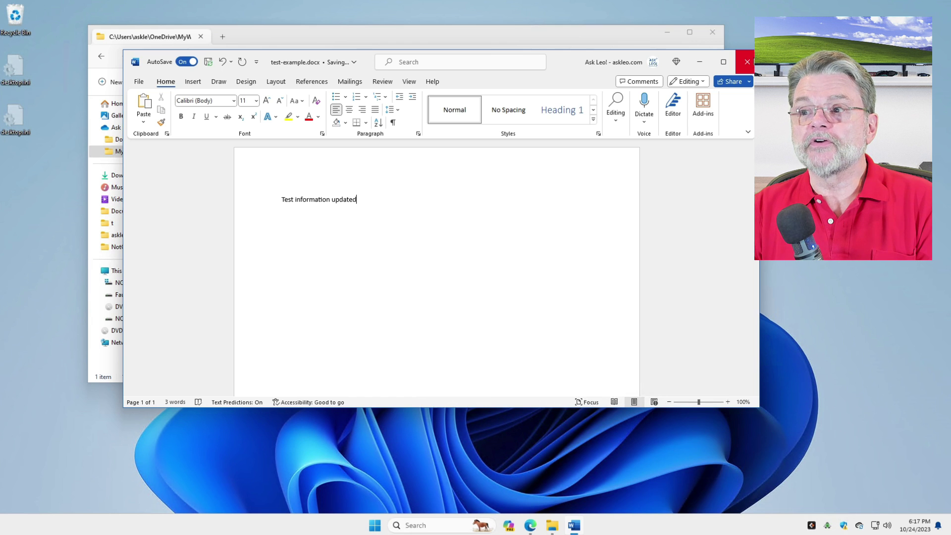
click(745, 67)
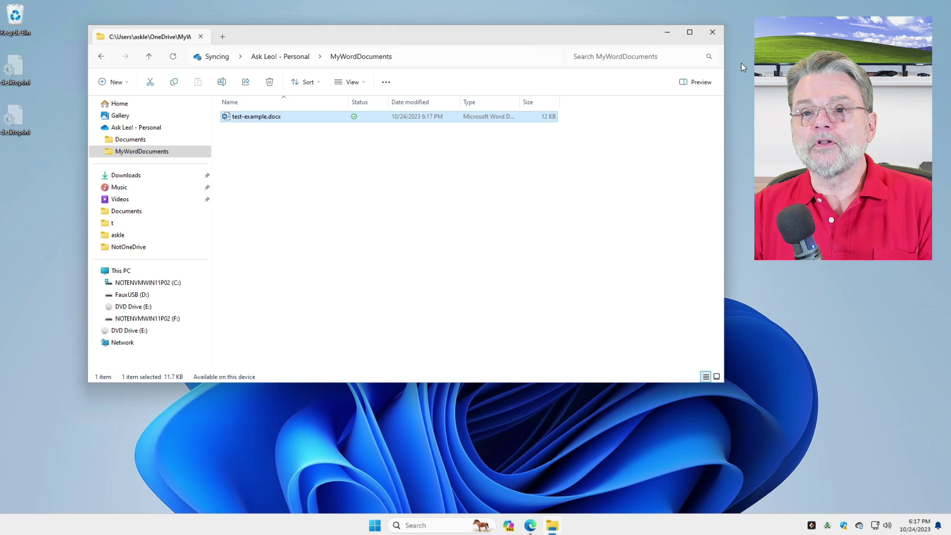
click(479, 243)
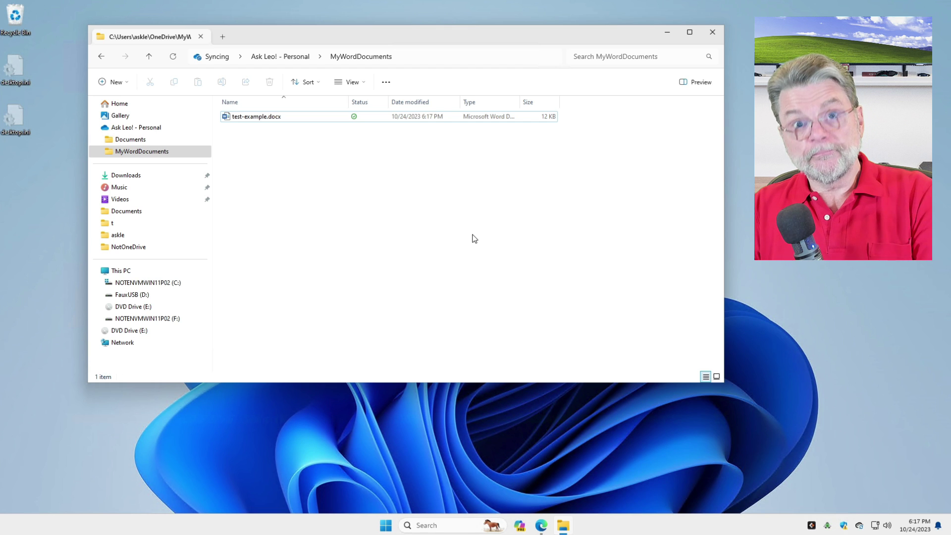
Step: Refresh OneDrive in Edge and open MyWordDocuments/test-example.docx (11.8 KB) in Word for the web
click(541, 526)
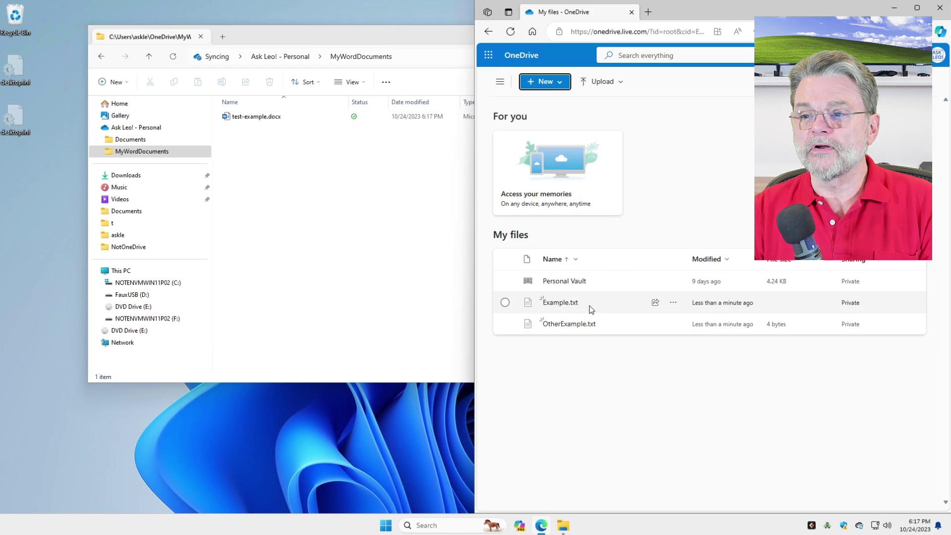
click(510, 32)
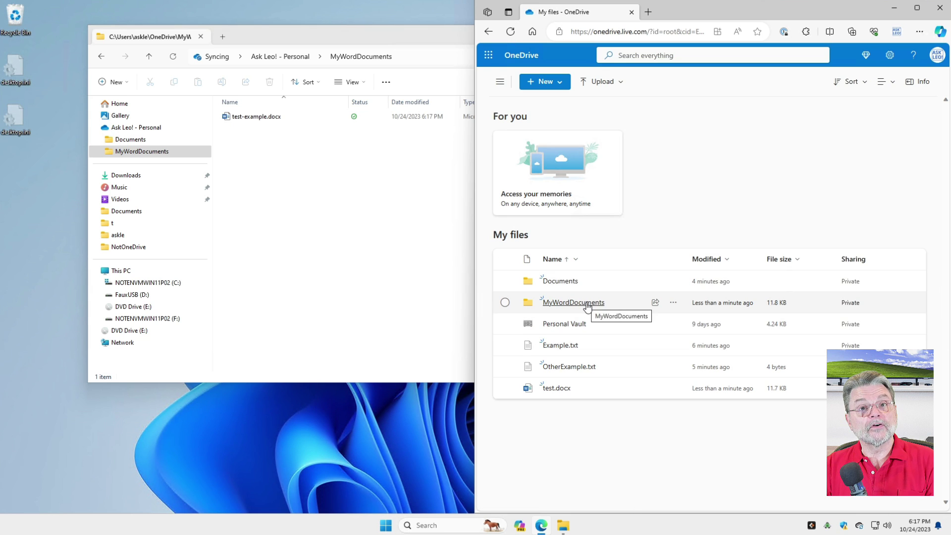
click(587, 304)
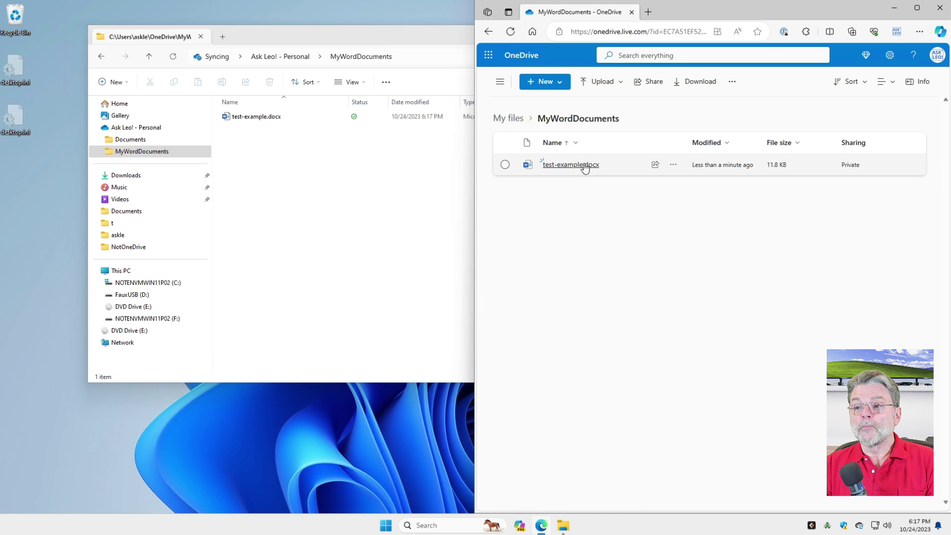
click(584, 165)
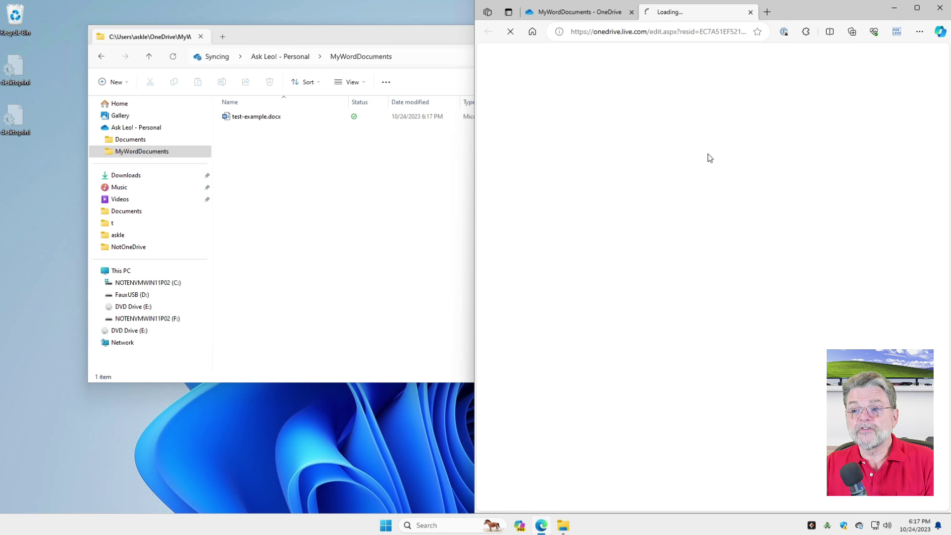
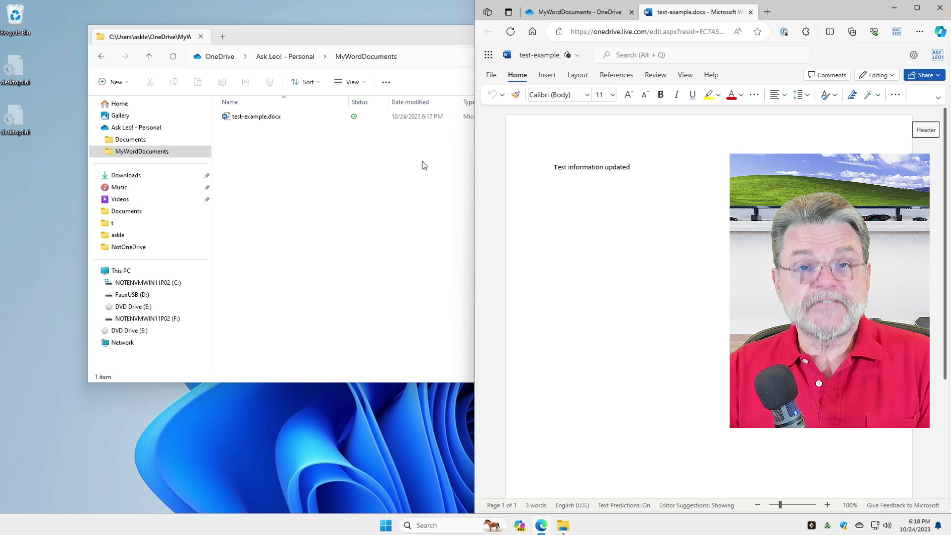
Step: Maximize the Edge window and close the Word document to return to the MyWordDocuments folder
double_click(781, 16)
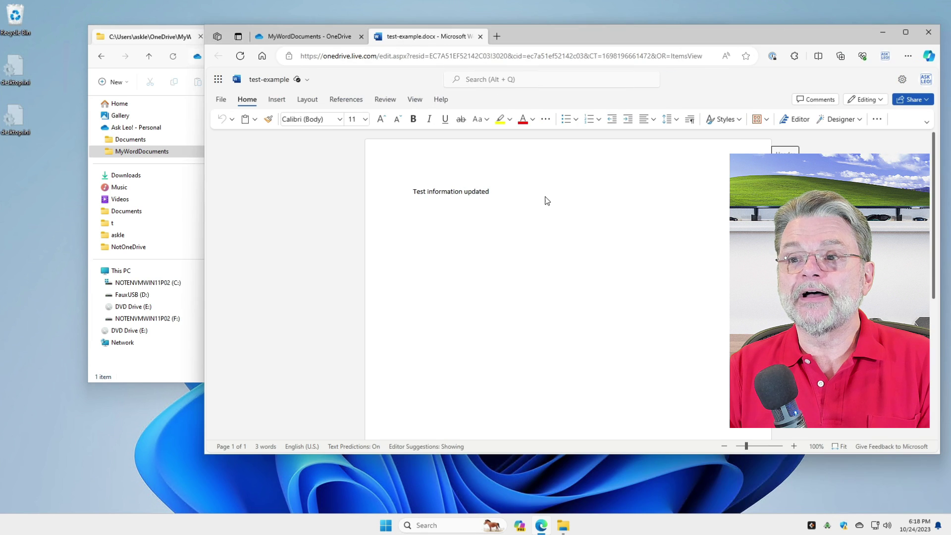
double_click(505, 29)
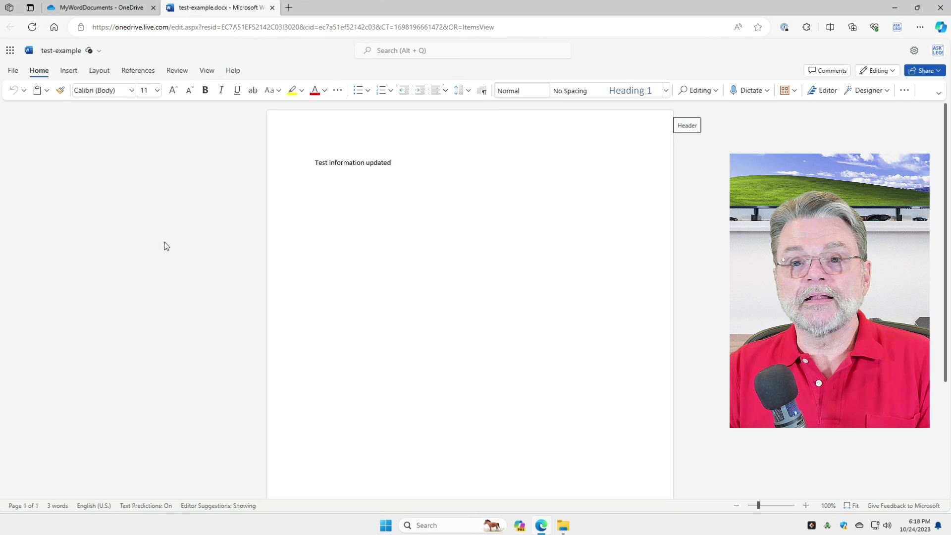
key(ctrl+w)
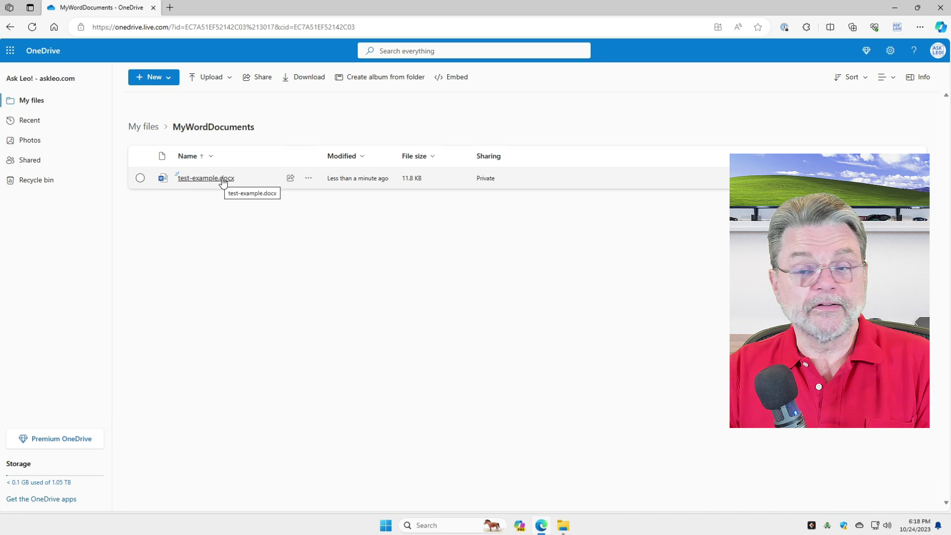
Step: Open the version history of test-example.docx from its context menu
right_click(222, 182)
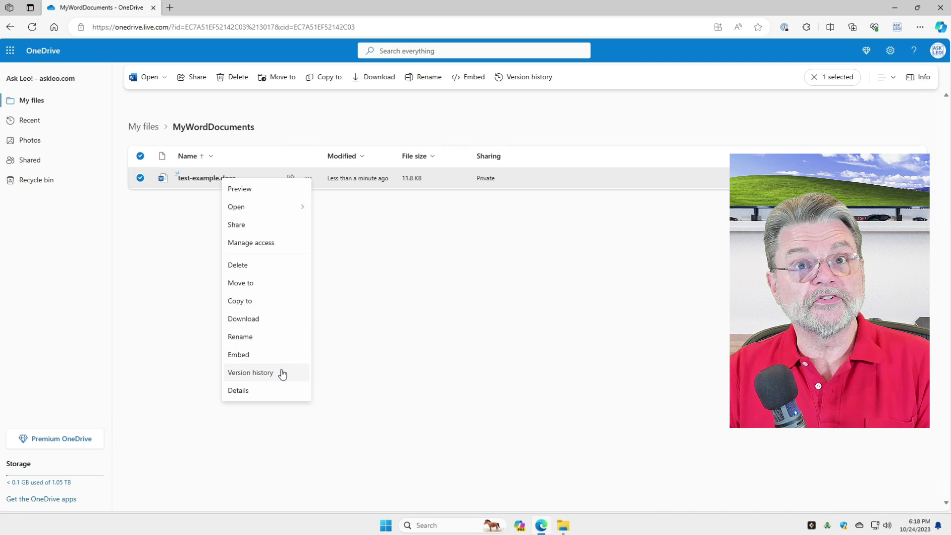
click(283, 374)
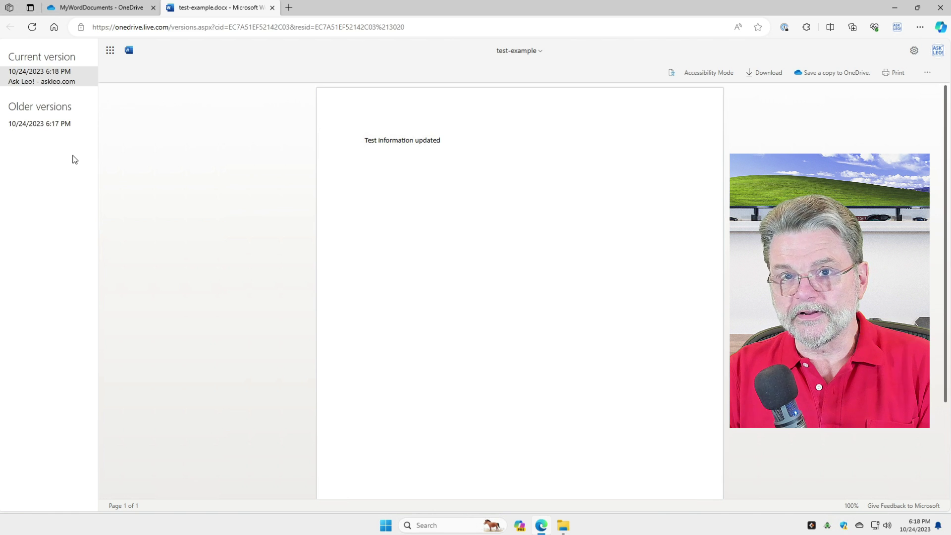
Step: Compare the 6:17 PM 'Test information' version against the current version, then close the version history
click(70, 123)
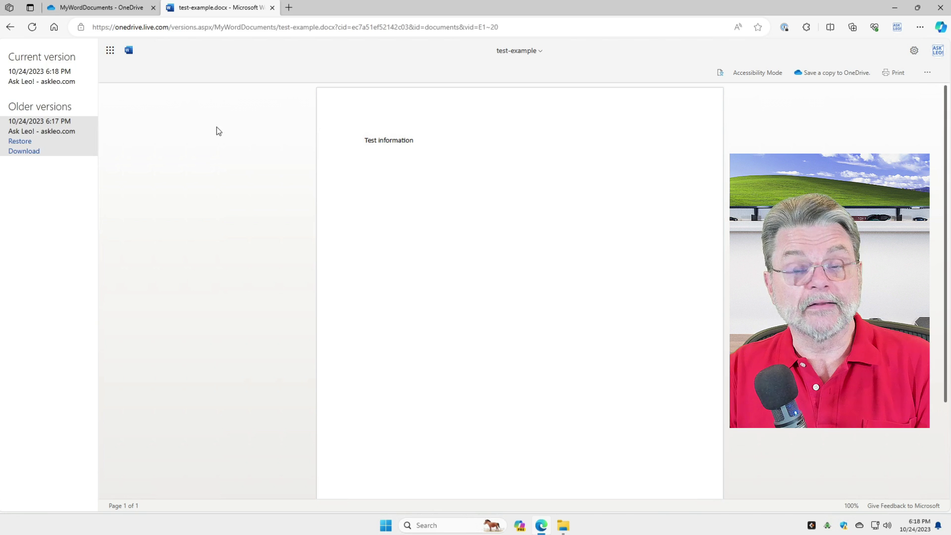
click(52, 81)
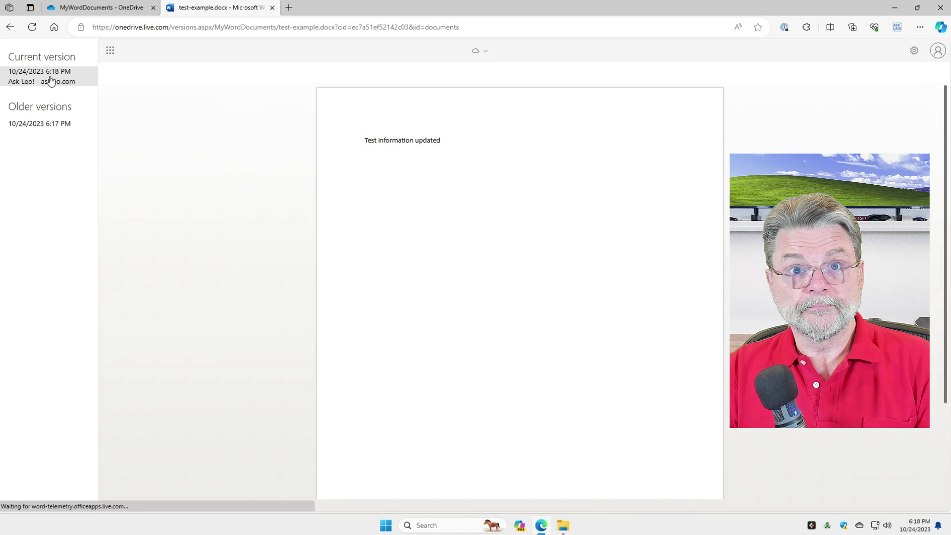
click(53, 124)
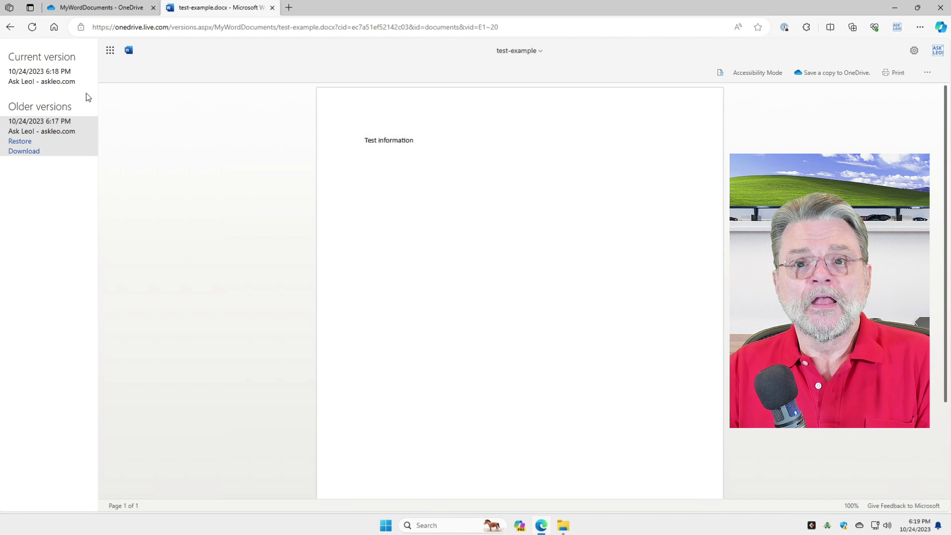
click(271, 7)
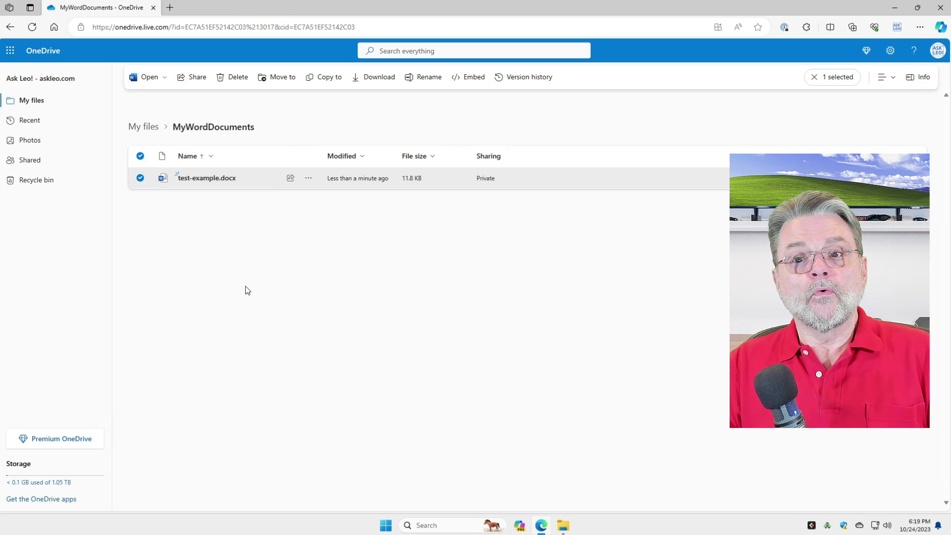